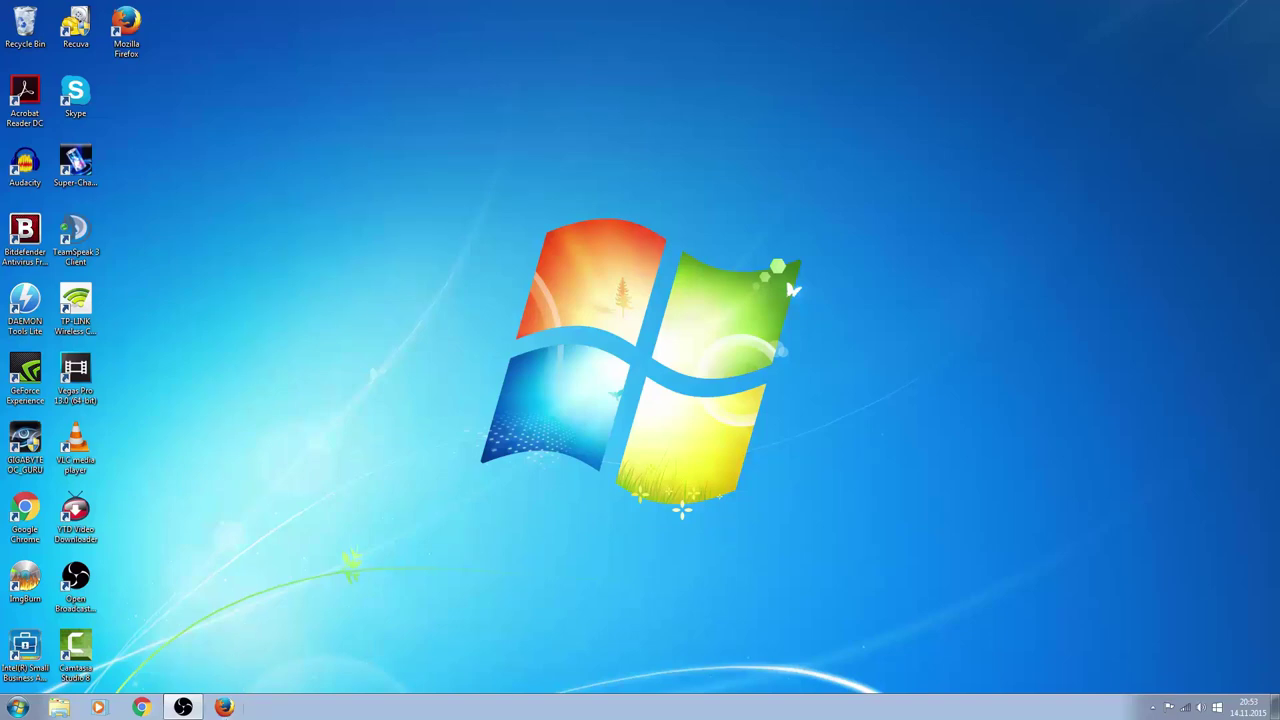
# Google 'wug nexus root toolkit' in Firefox and open WugFresh's Nexus Root Toolkit v2.0.6 page.
pyautogui.click(226, 708)
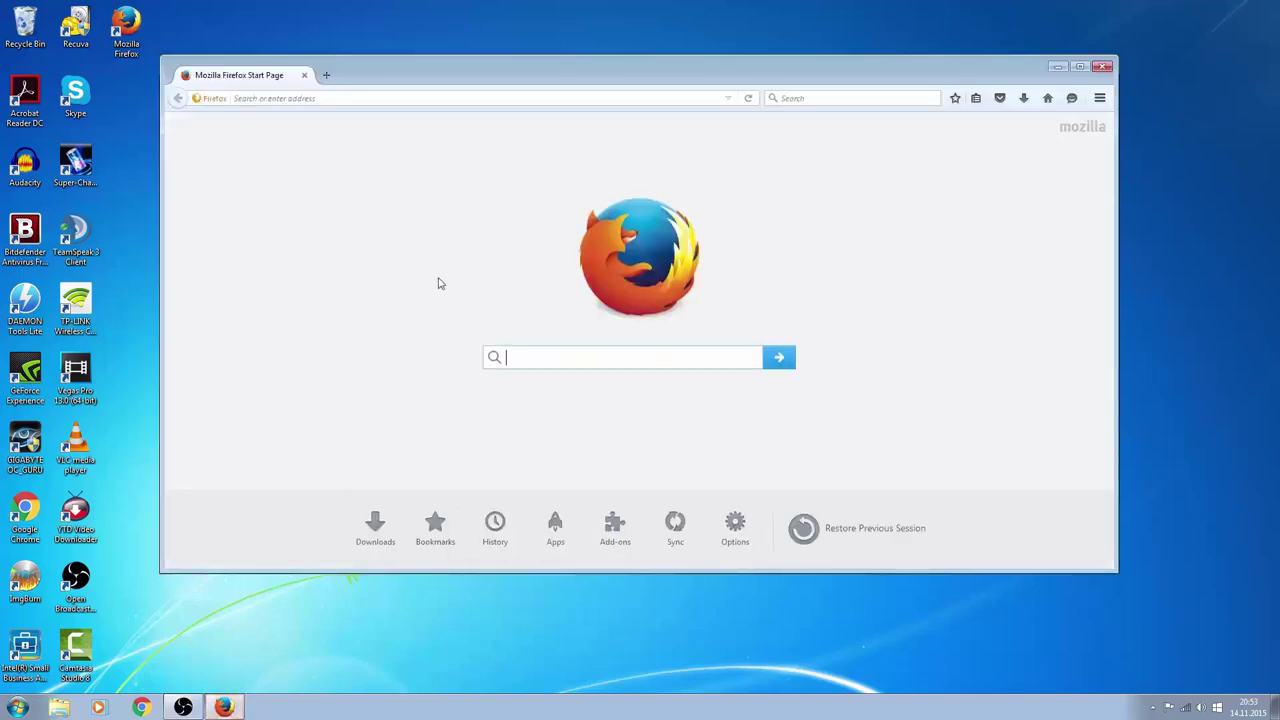
pyautogui.write('wug')
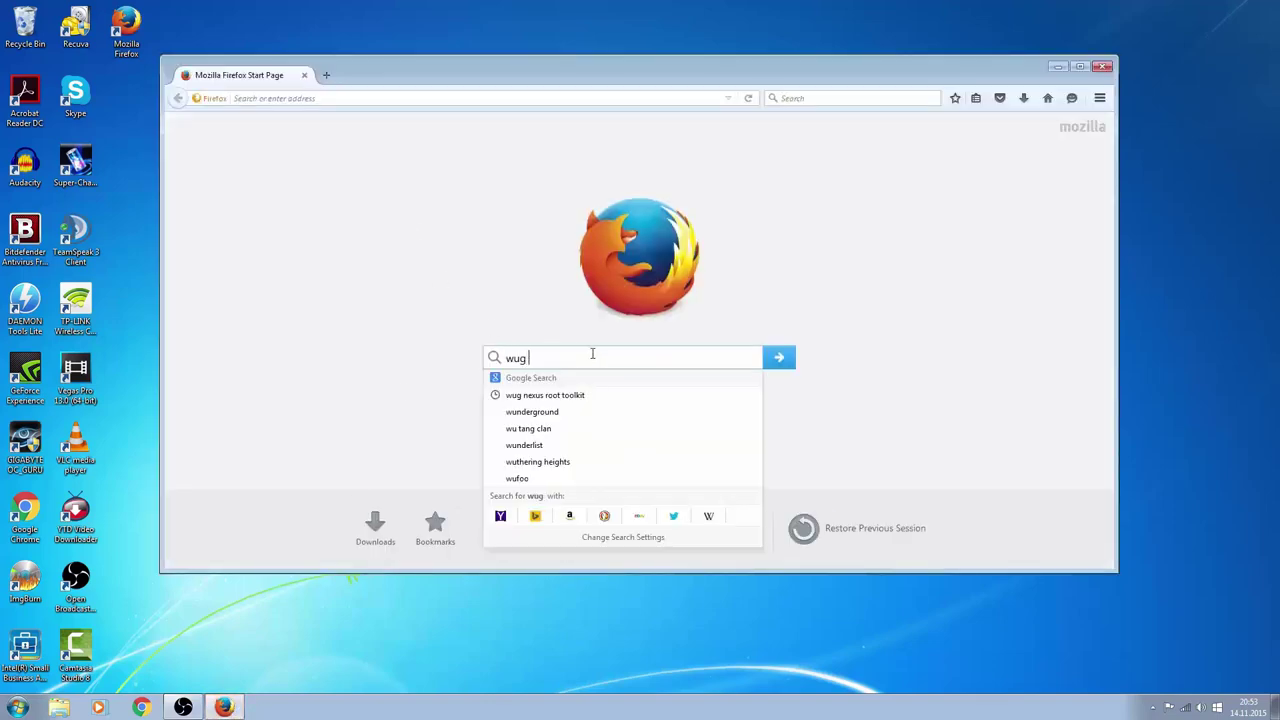
pyautogui.write(' nexus roo')
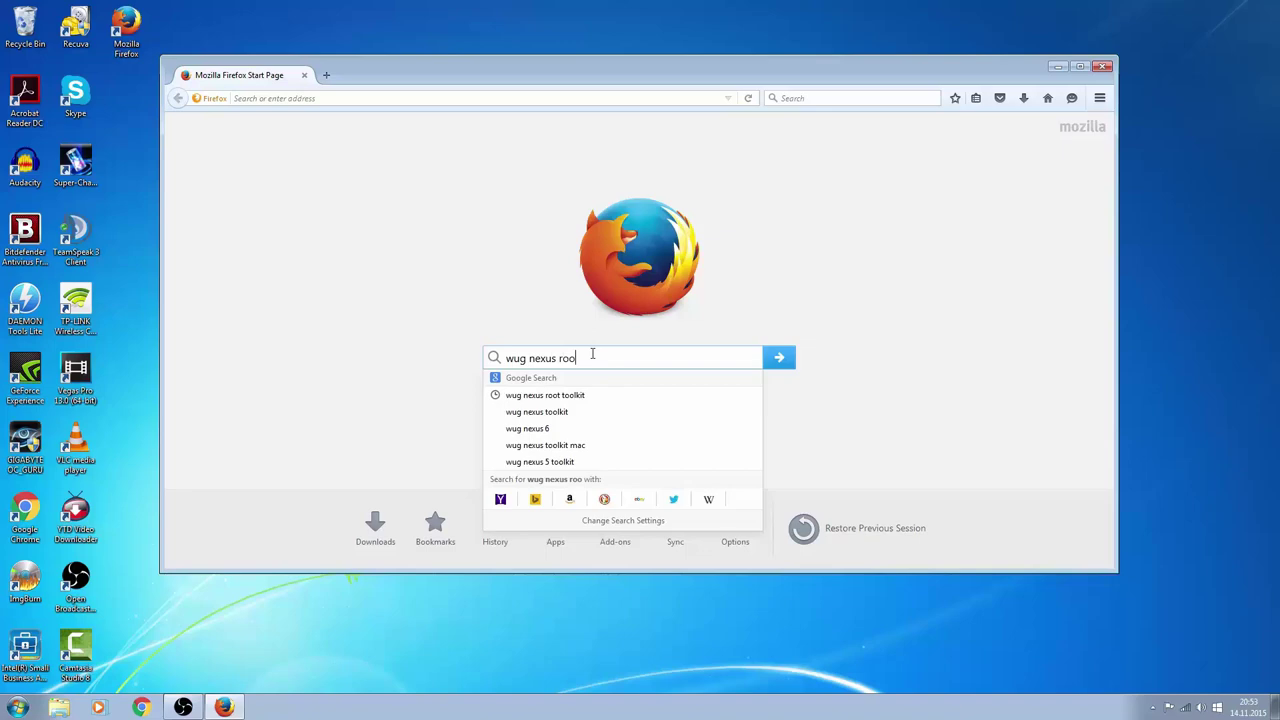
pyautogui.write('t toolkit')
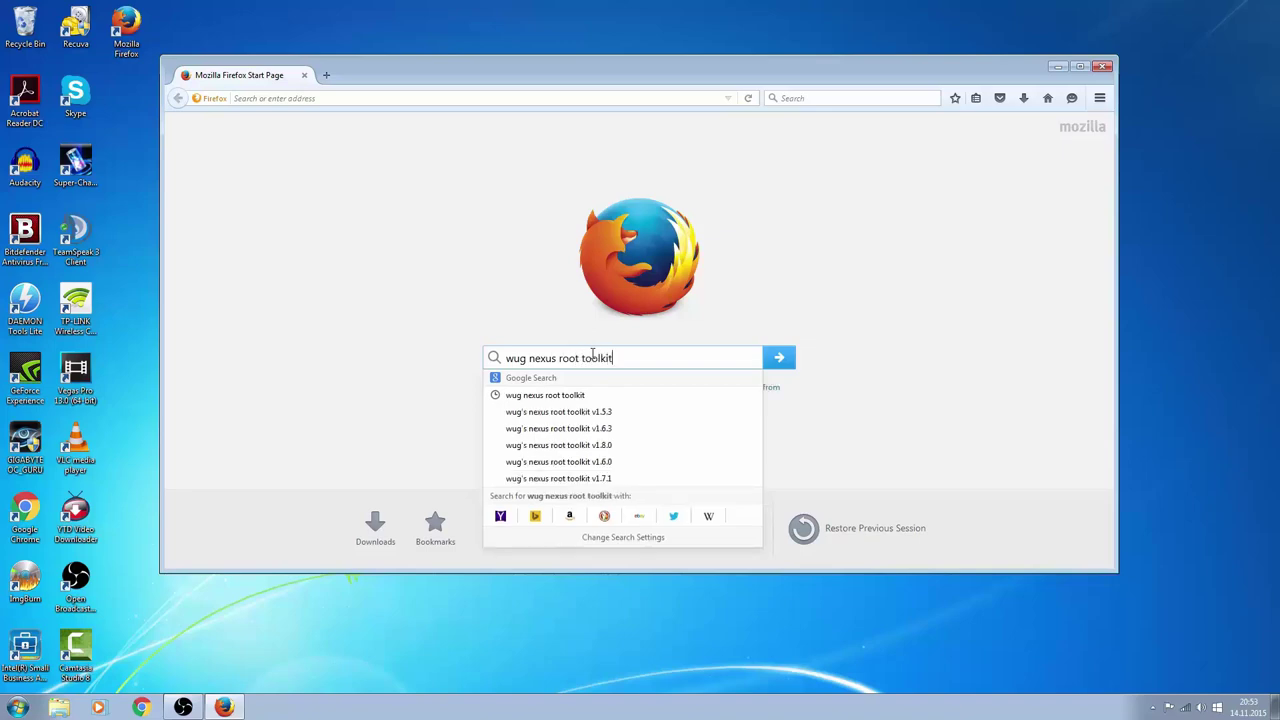
pyautogui.press('Return')
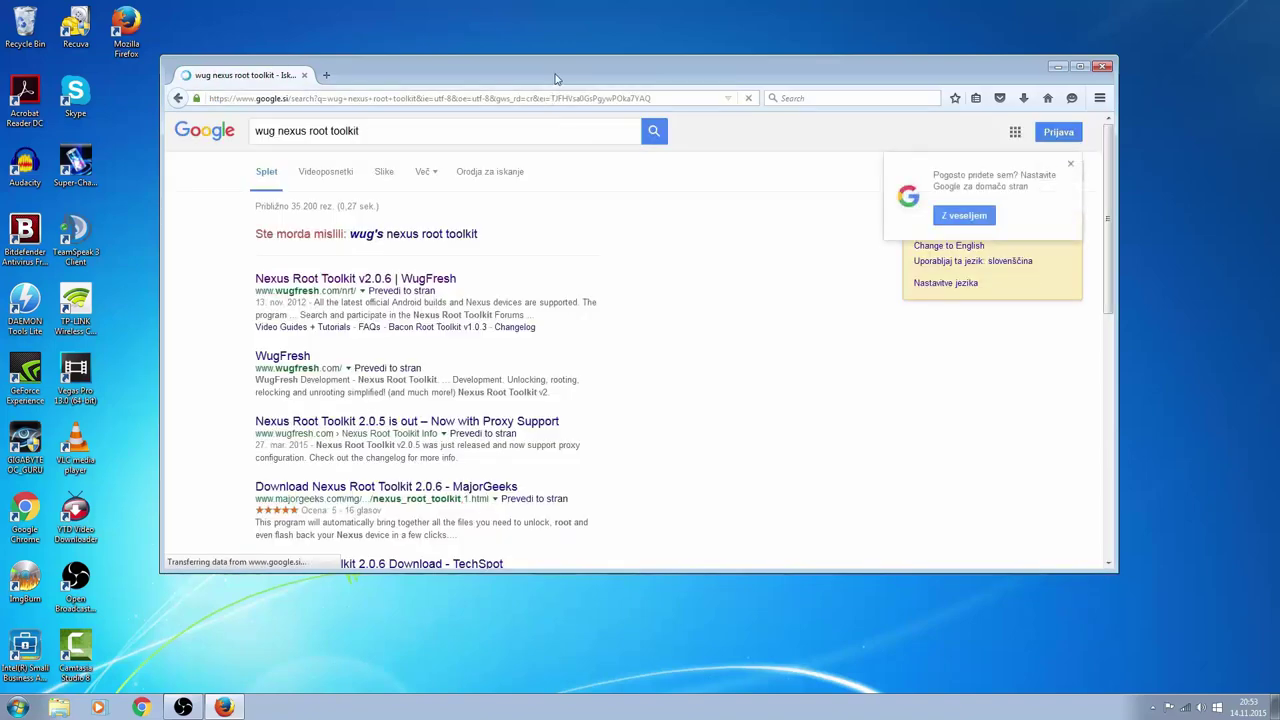
pyautogui.doubleClick(556, 78)
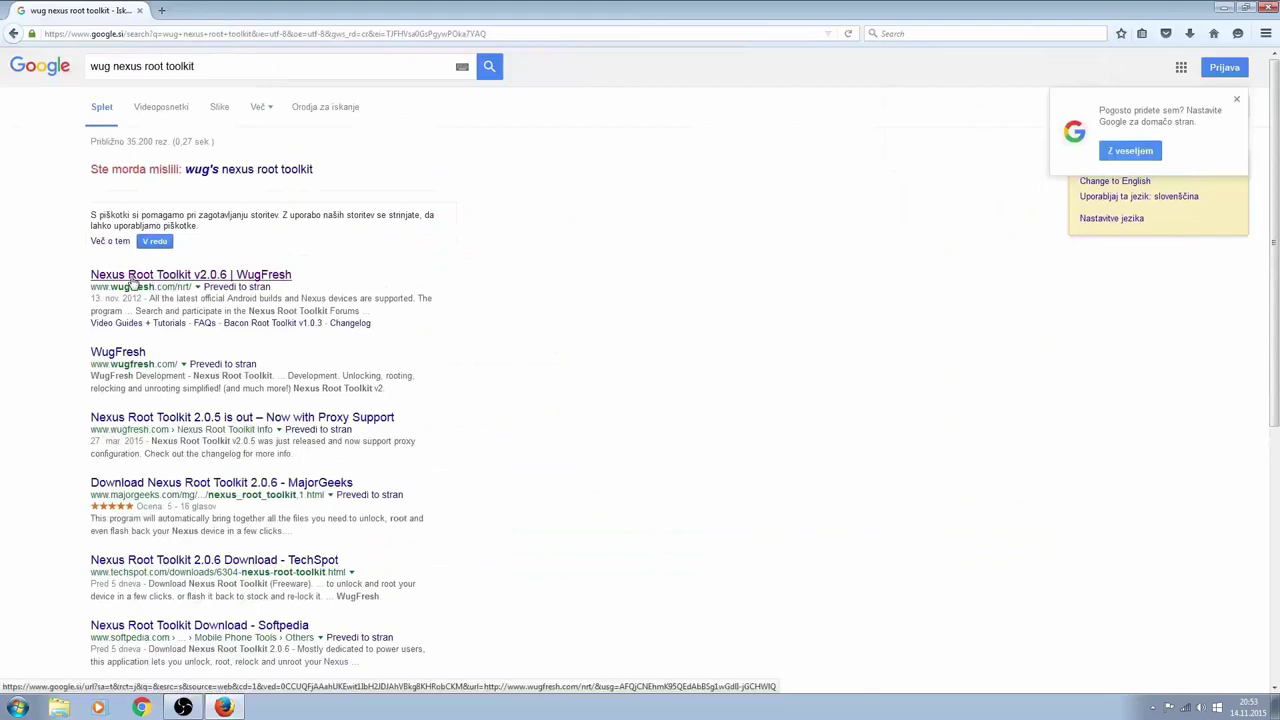
pyautogui.click(130, 280)
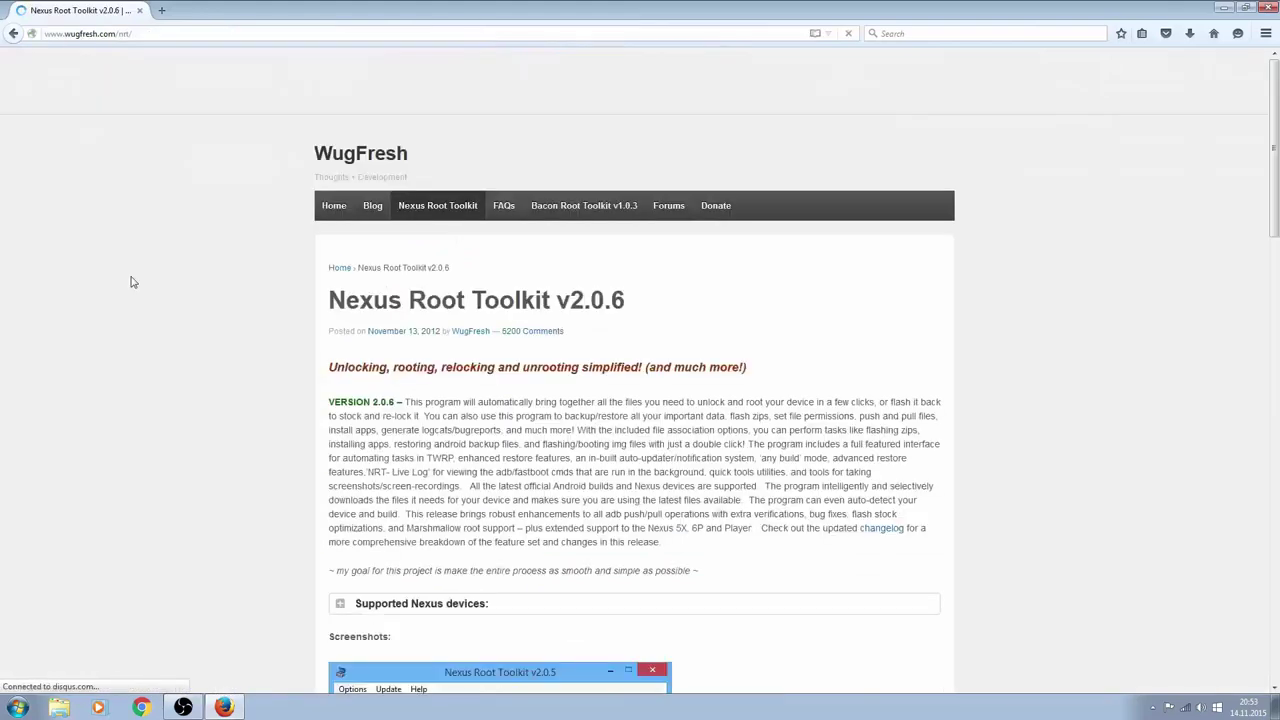
# Scroll to the Download section and follow the AndroidFileHost link for NRT_v2.0.6.sfx.exe.
pyautogui.scroll(-3, 308, 404)
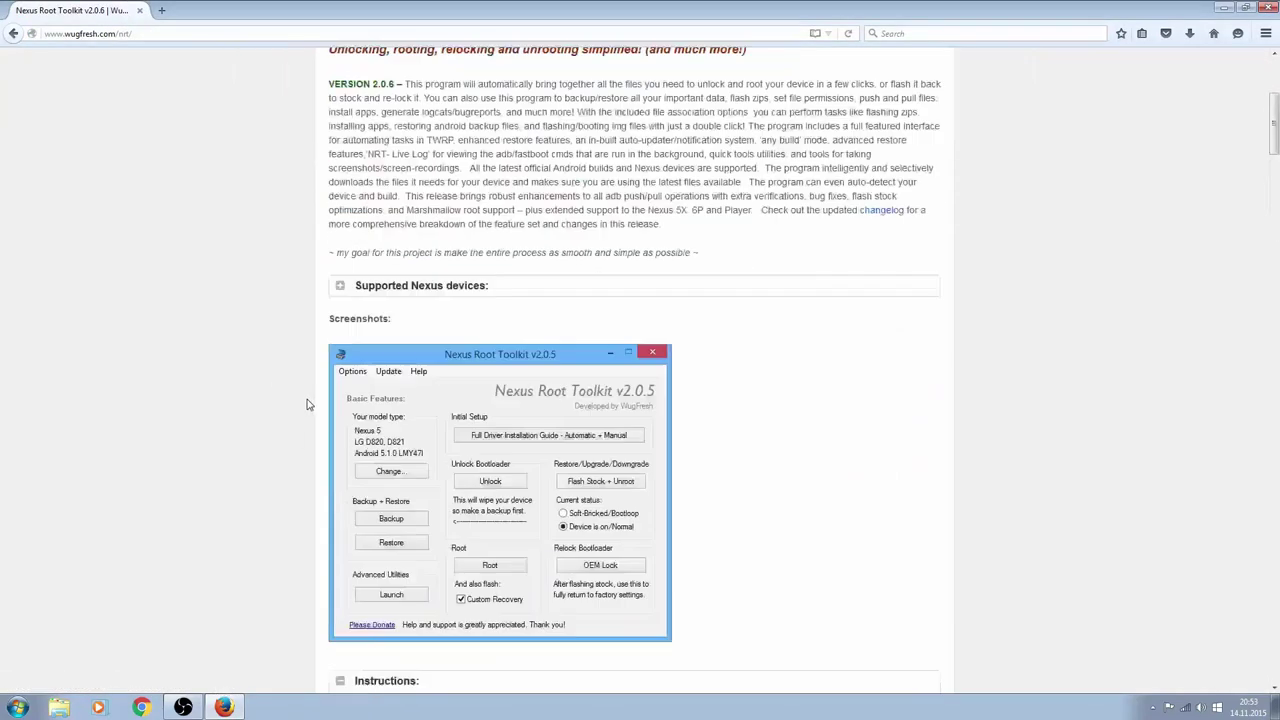
pyautogui.scroll(-3, 300, 400)
pyautogui.scroll(-5, 279, 399)
pyautogui.click(487, 341)
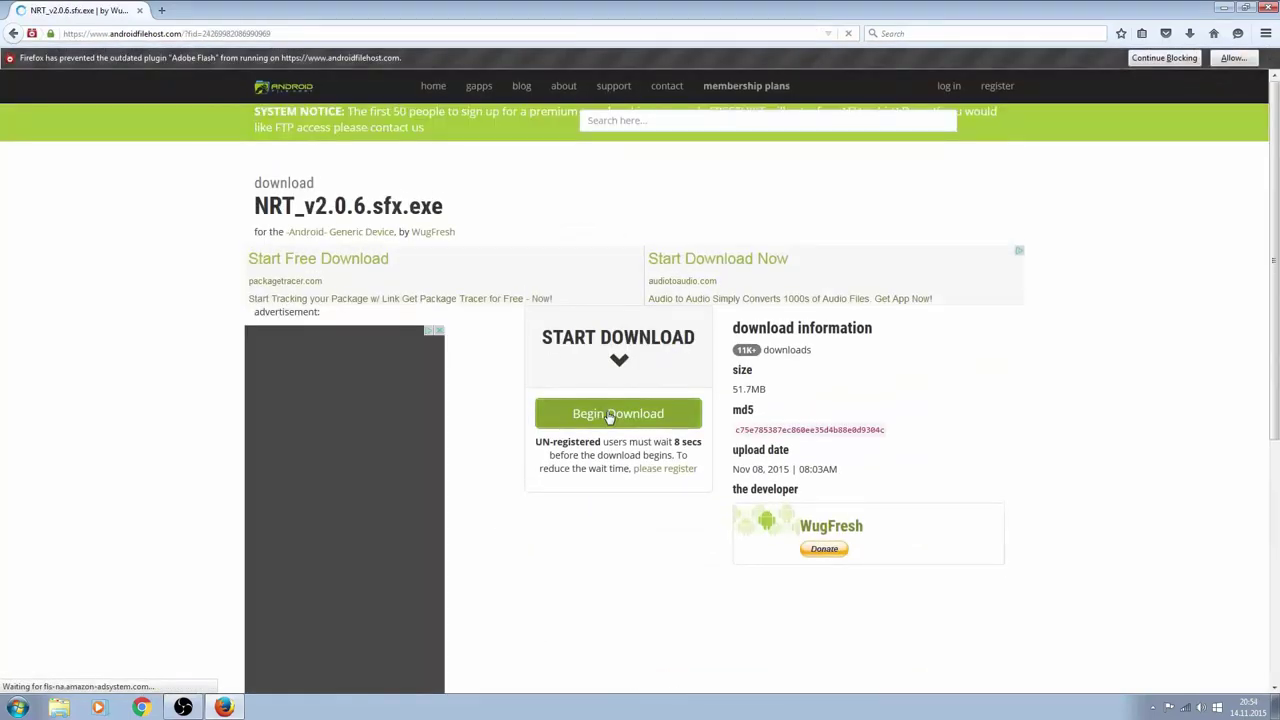
# Download NRT_v2.0.6.sfx.exe from the primary mirror and save it to disk.
pyautogui.click(609, 416)
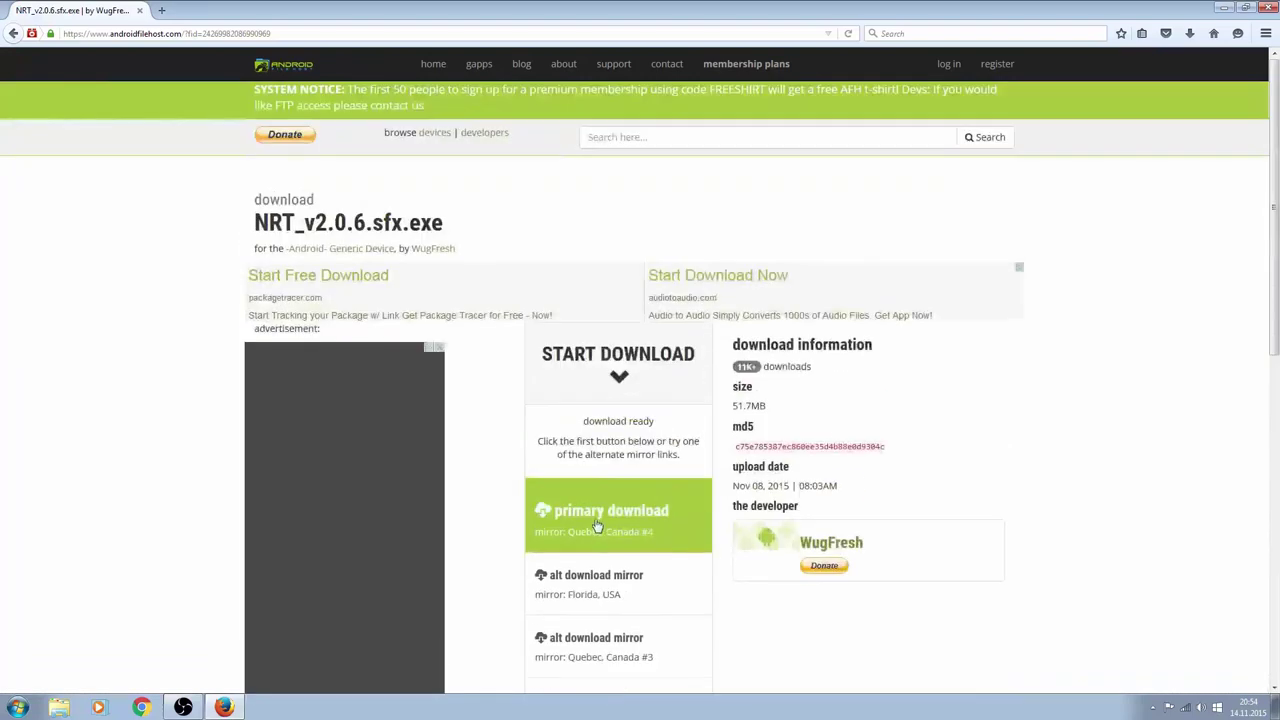
pyautogui.click(608, 515)
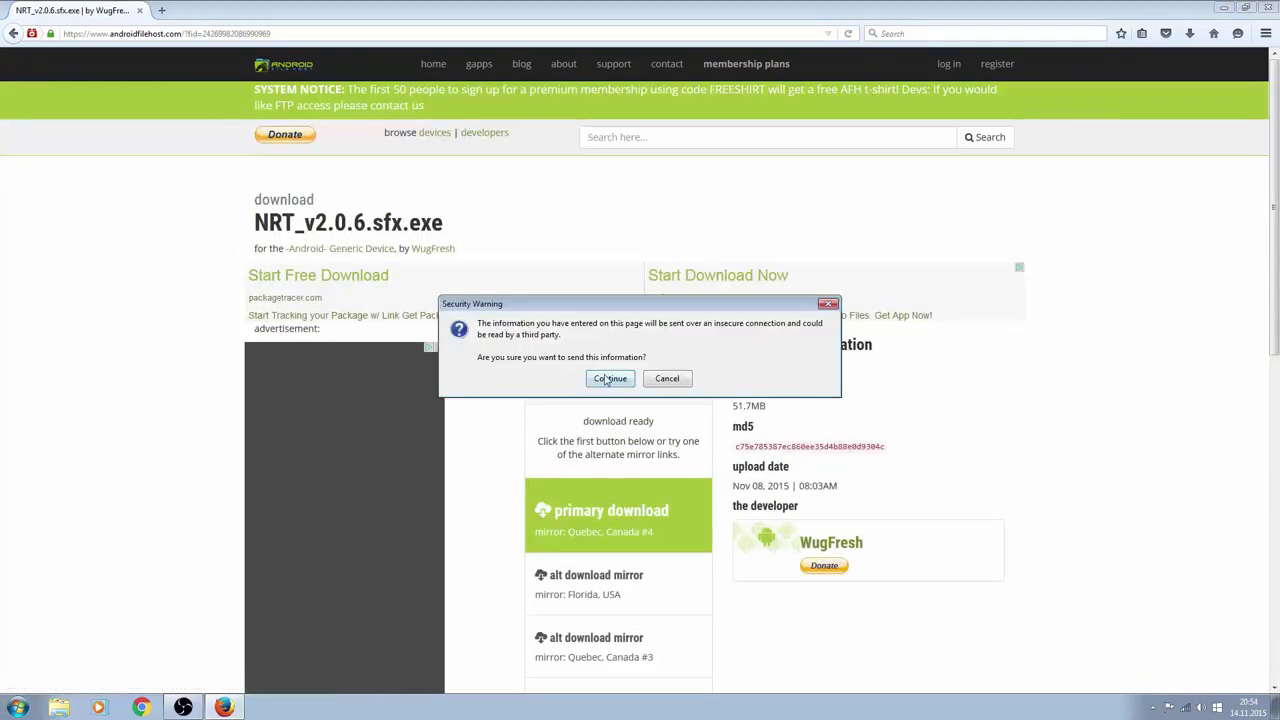
pyautogui.click(617, 380)
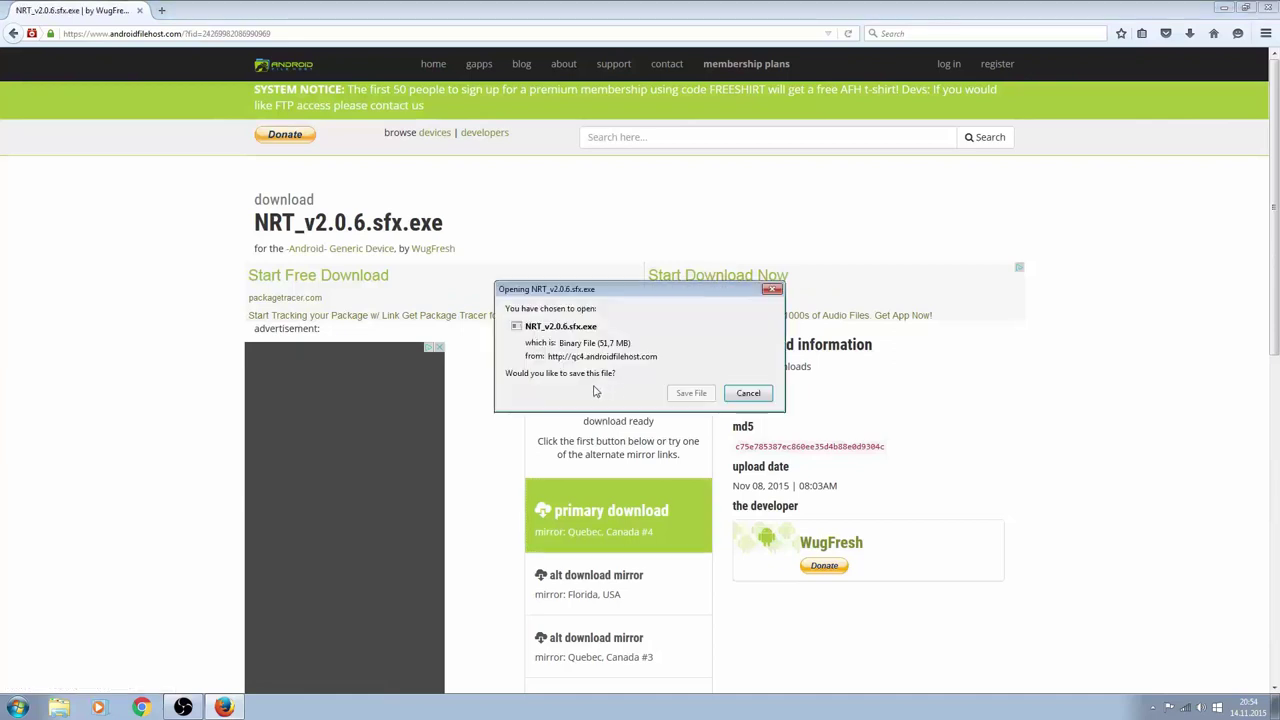
pyautogui.click(692, 393)
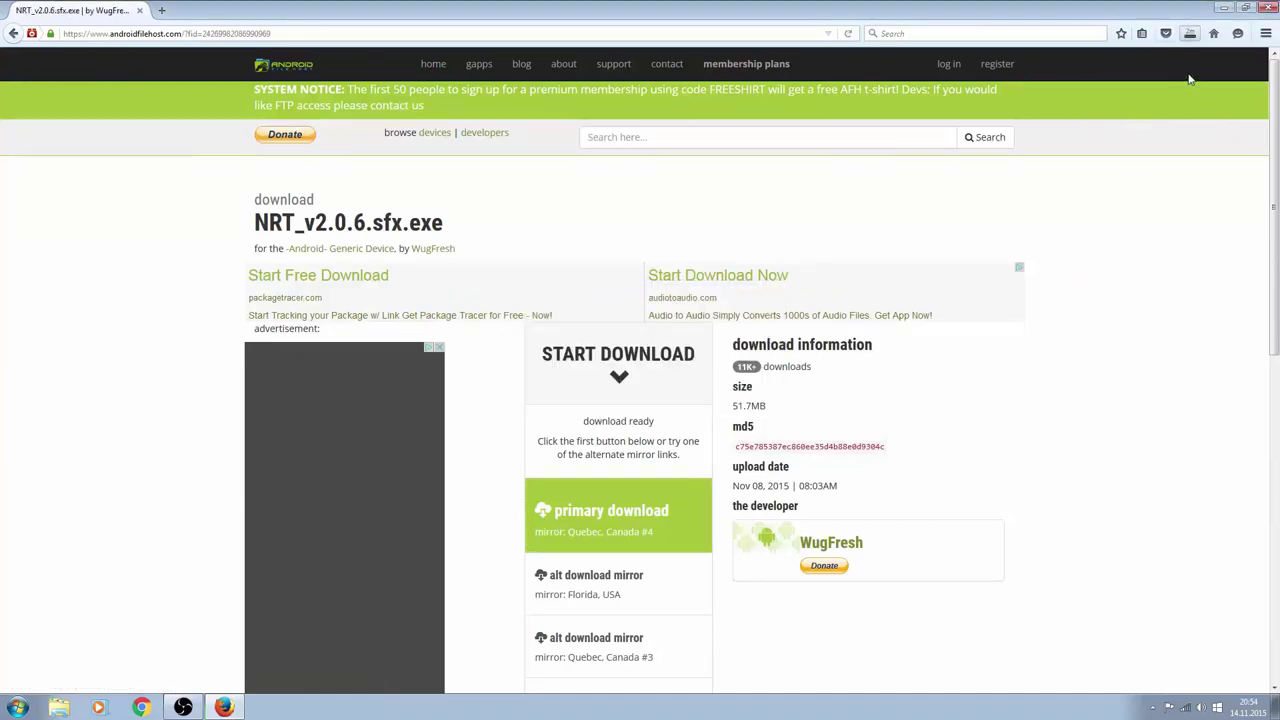
# Run the downloaded NRT_v2.0.6.sfx.exe from the Firefox Library, accepting the security prompts.
pyautogui.hotkey('ctrl', 'shift', 'y')
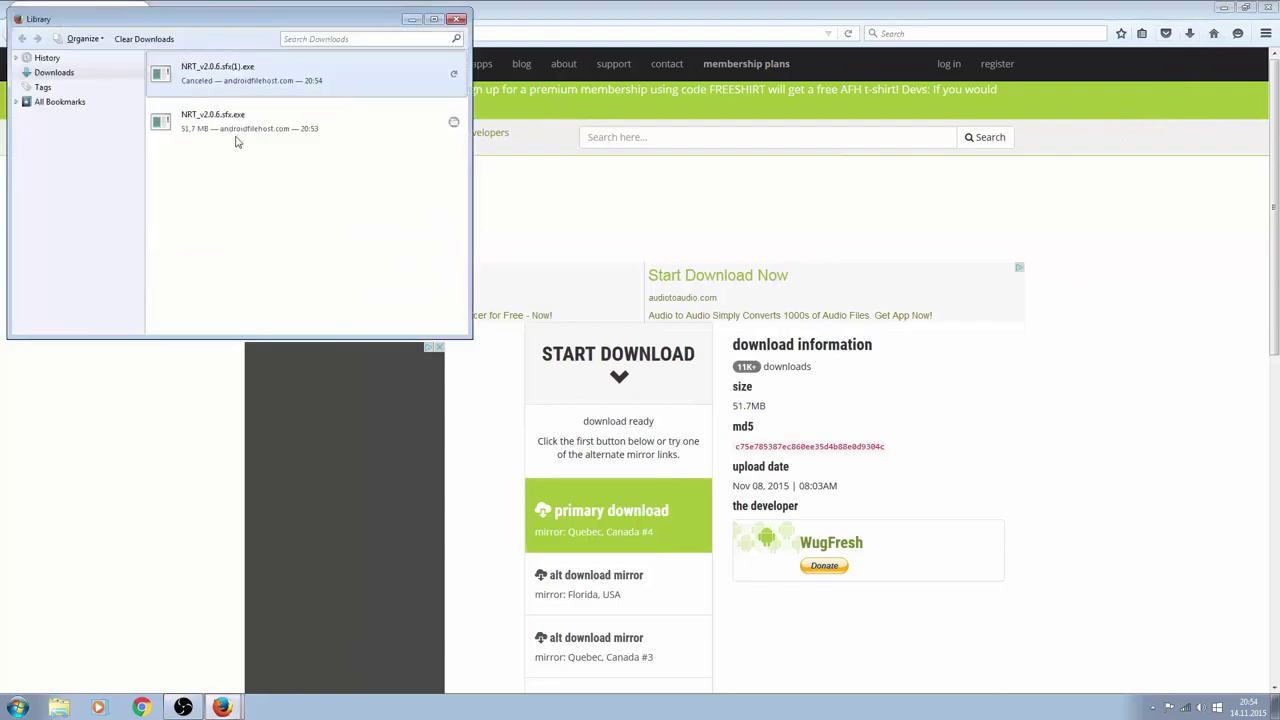
pyautogui.doubleClick(244, 124)
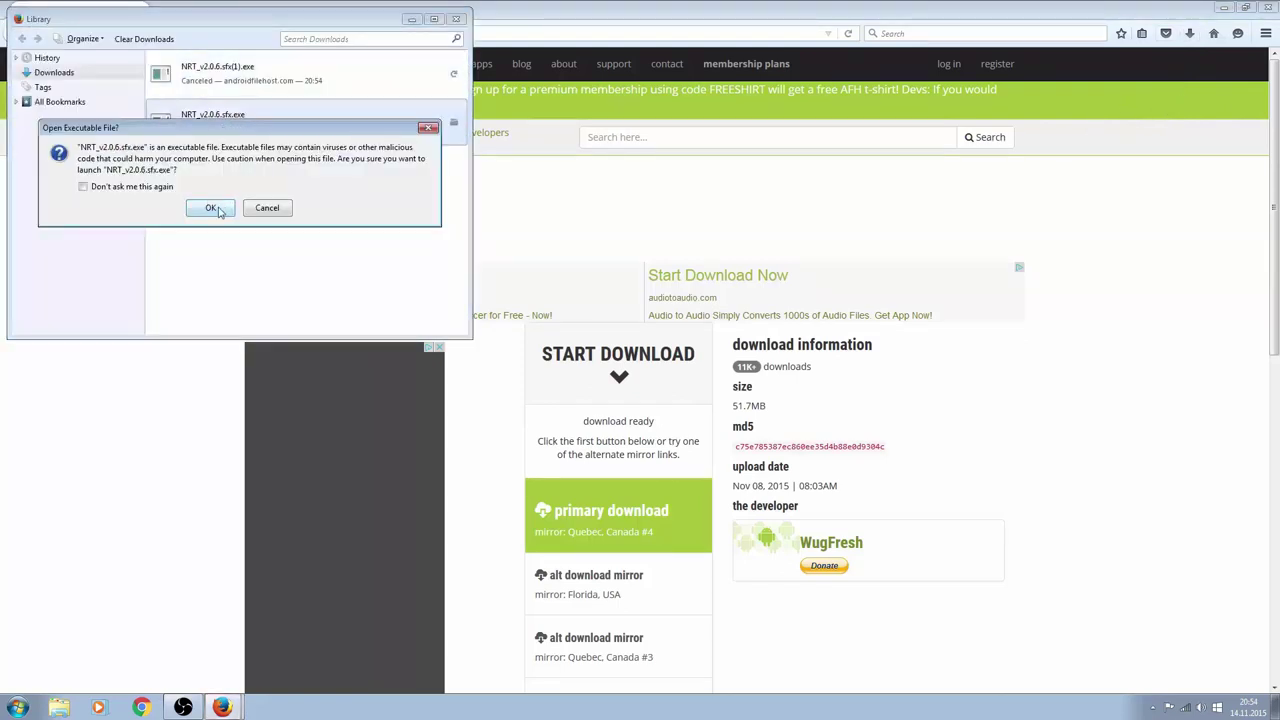
pyautogui.click(219, 210)
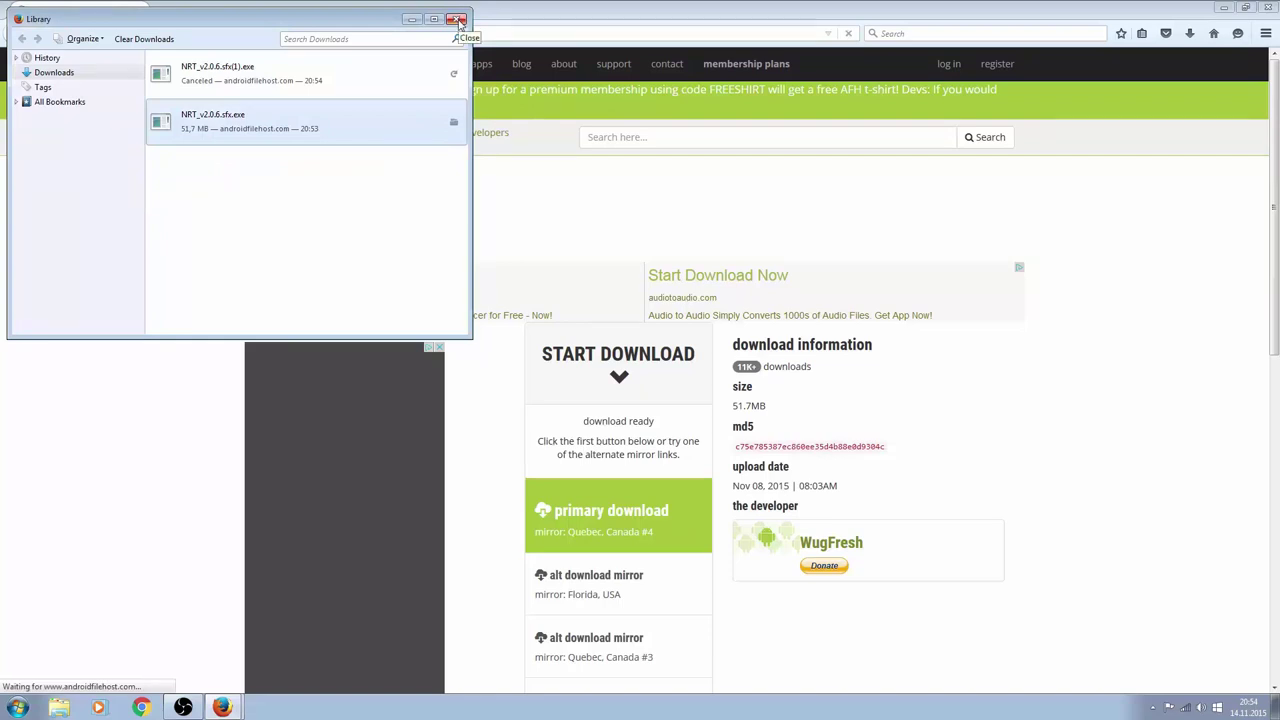
pyautogui.click(458, 20)
pyautogui.click(678, 360)
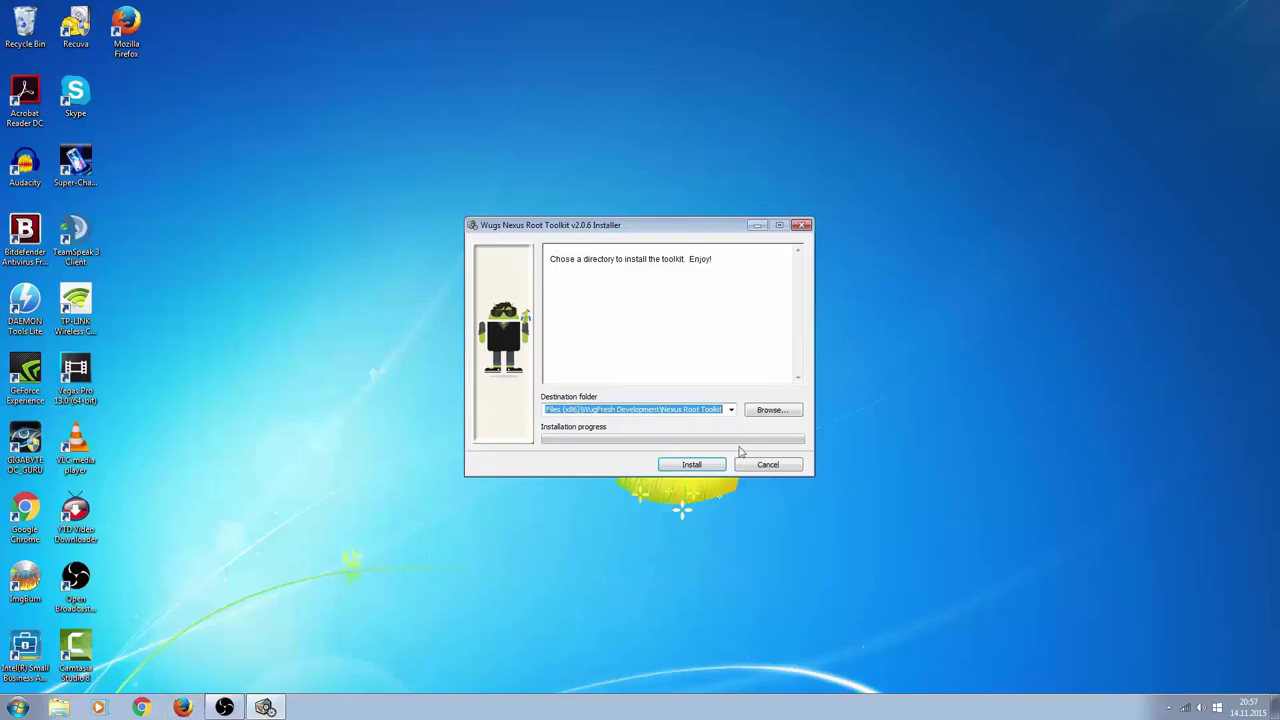
# Start the Nexus Root Toolkit installation and let it extract.
pyautogui.click(697, 465)
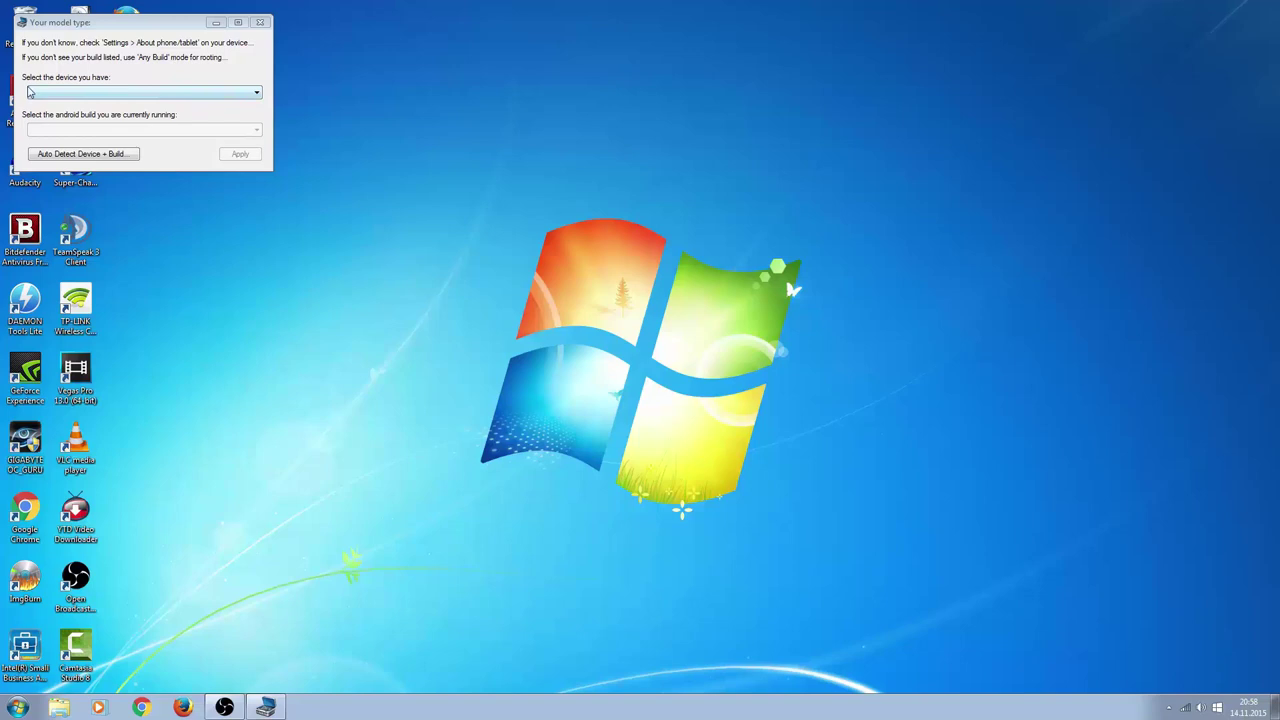
# Select Nexus 5 (LG D820, D821) with the HAMMERHEAD Android 5.1.1 LMY48M build.
pyautogui.click(155, 95)
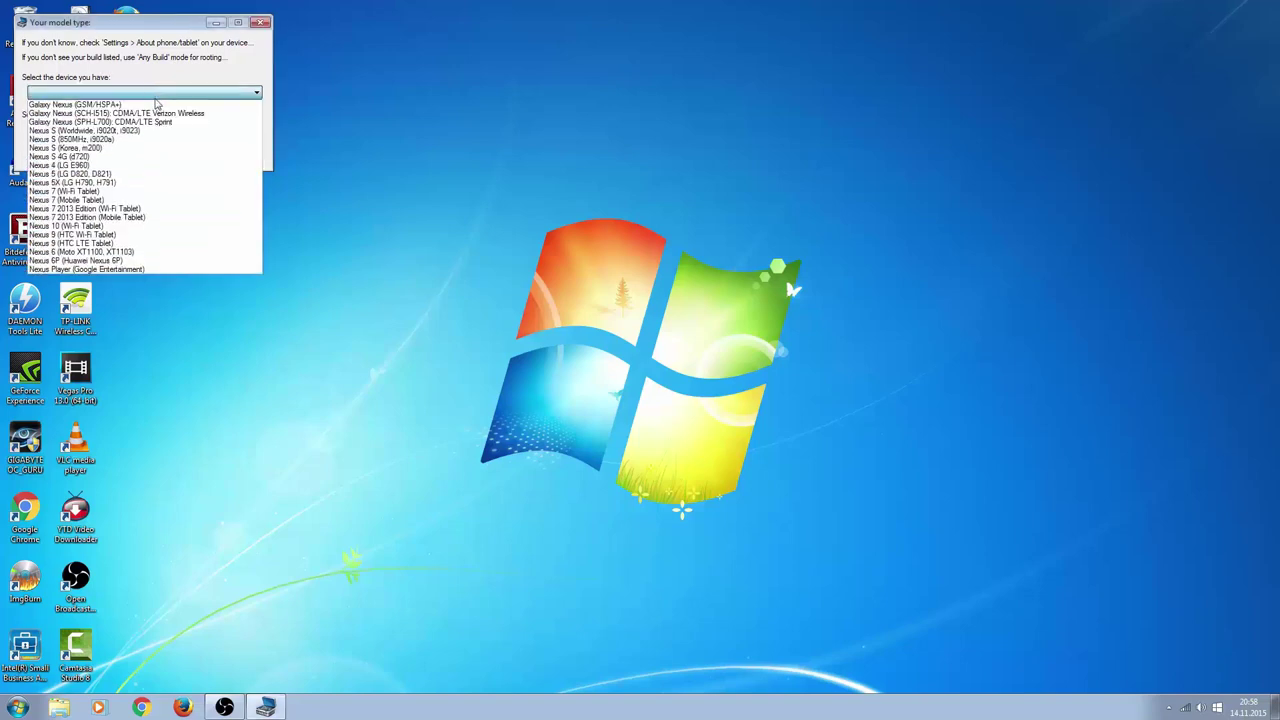
pyautogui.click(103, 176)
pyautogui.click(150, 132)
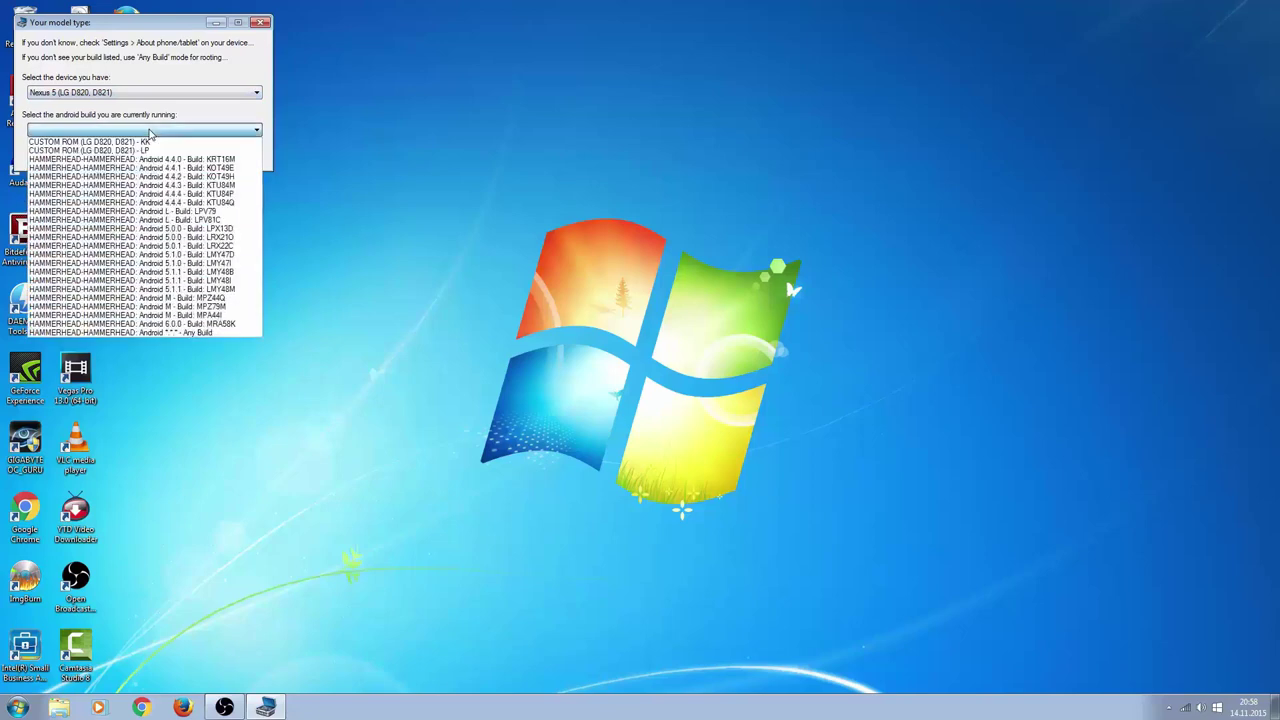
pyautogui.click(190, 289)
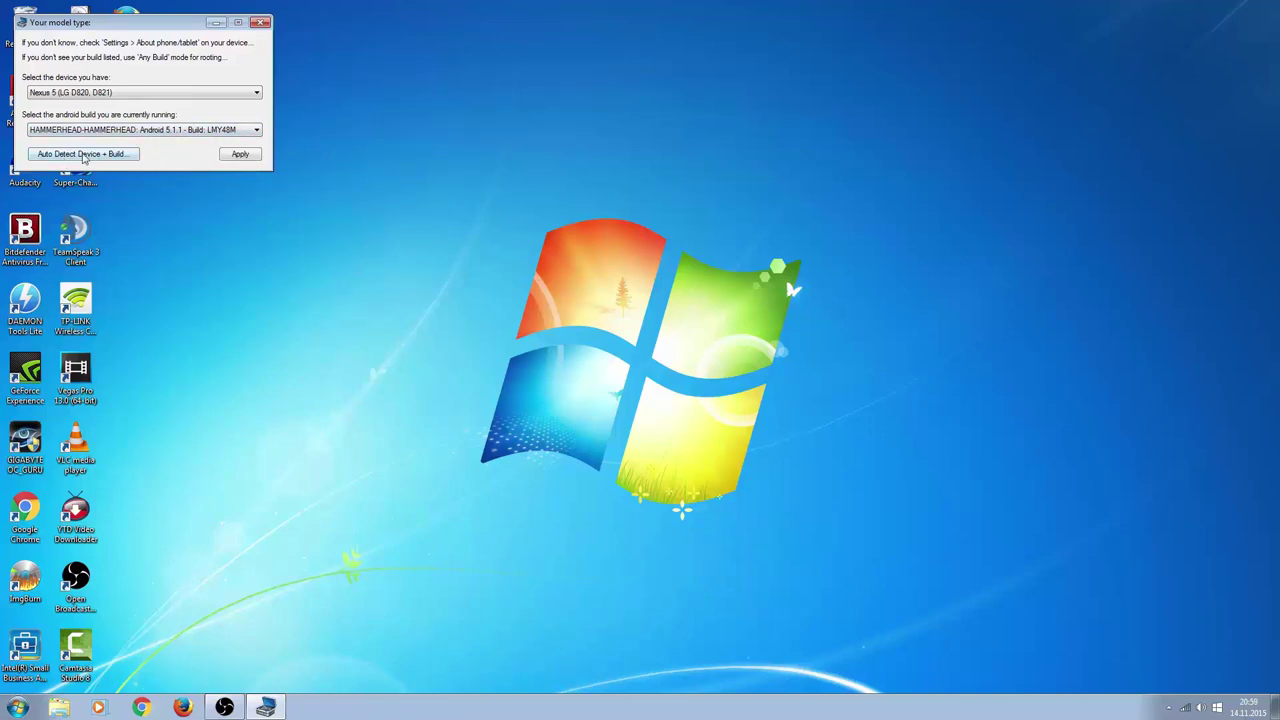
# Apply the Nexus 5 LMY48M settings and download the boot image, TWRP and SuperSU dependencies.
pyautogui.click(238, 154)
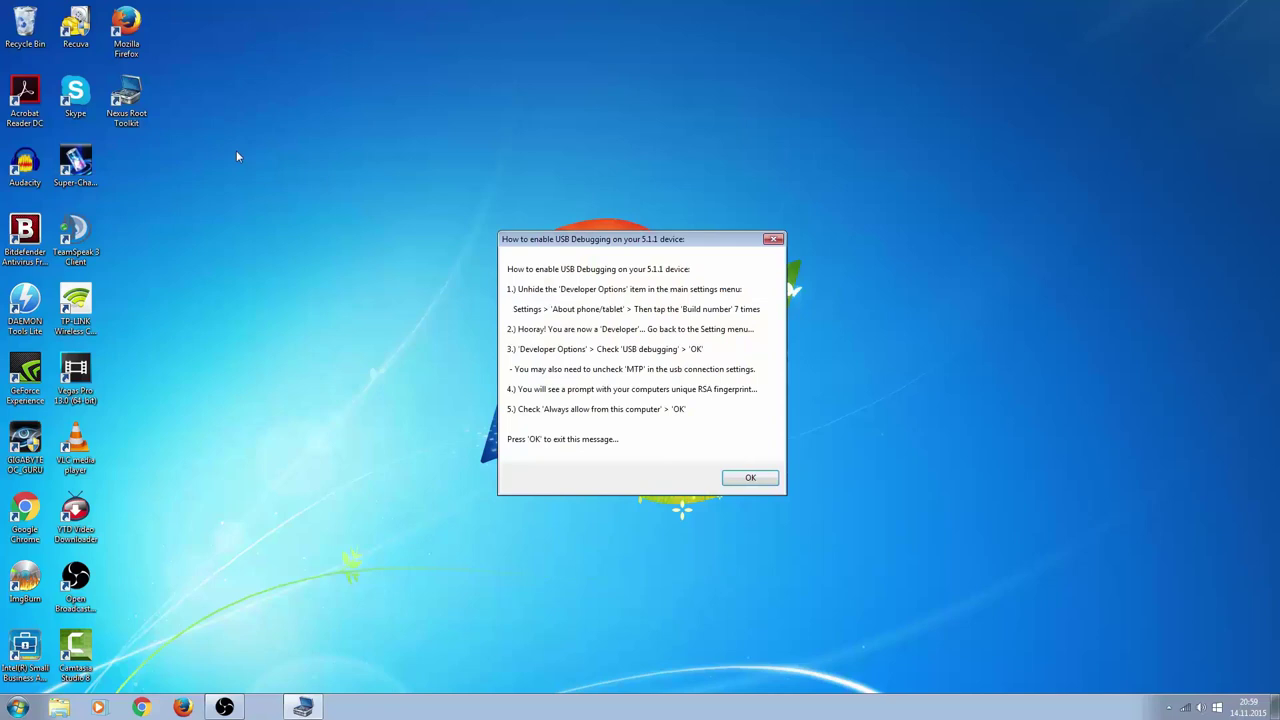
pyautogui.click(750, 478)
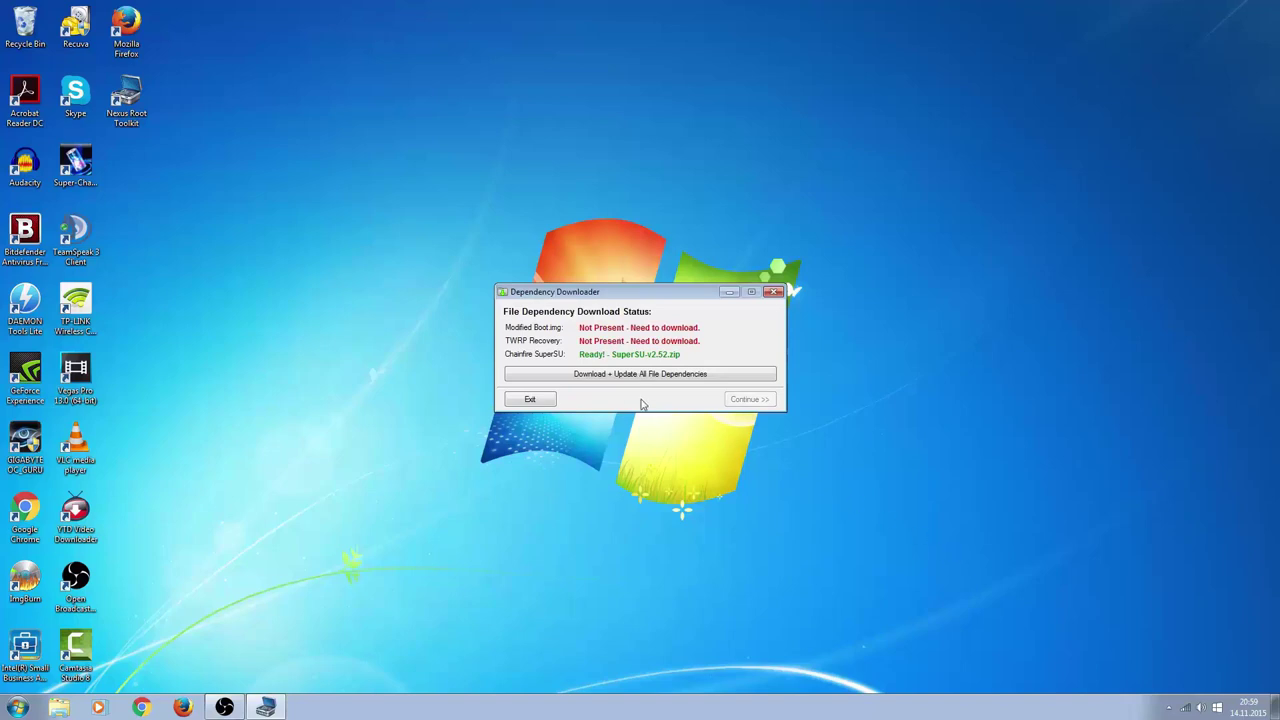
pyautogui.click(635, 379)
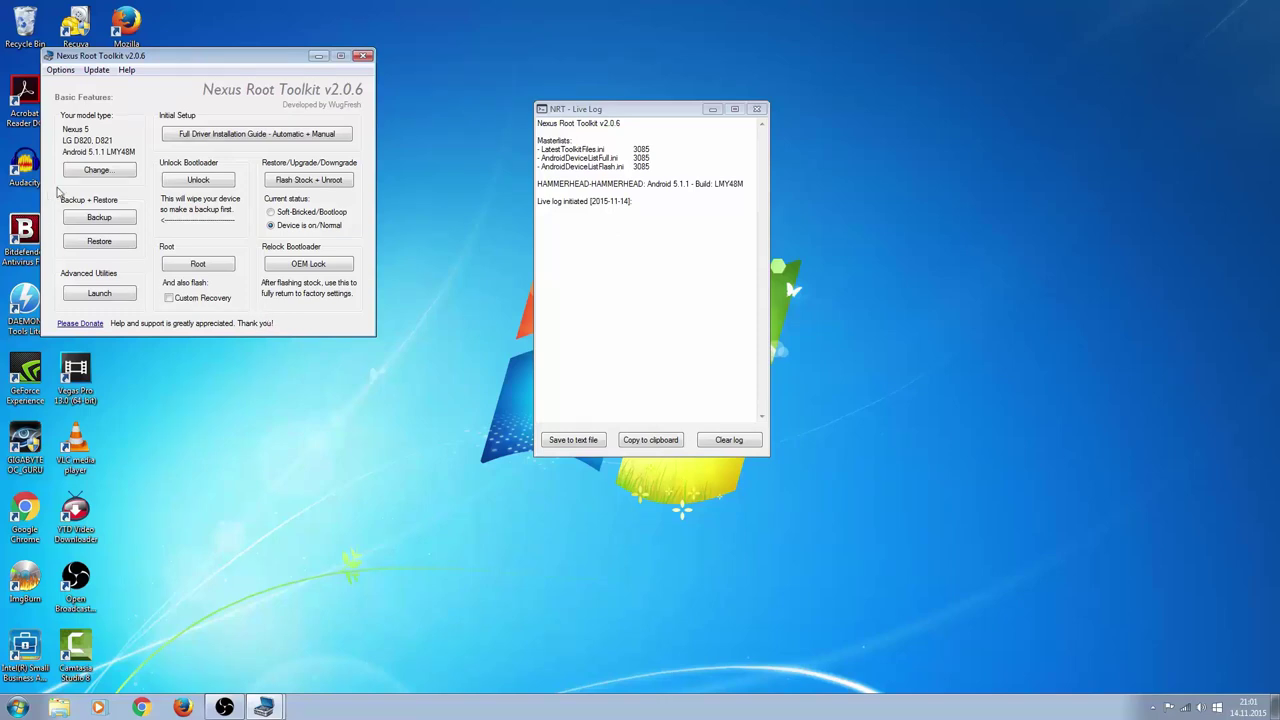
# Start a Nandroid backup using custom recovery from the backup utilities.
pyautogui.click(93, 220)
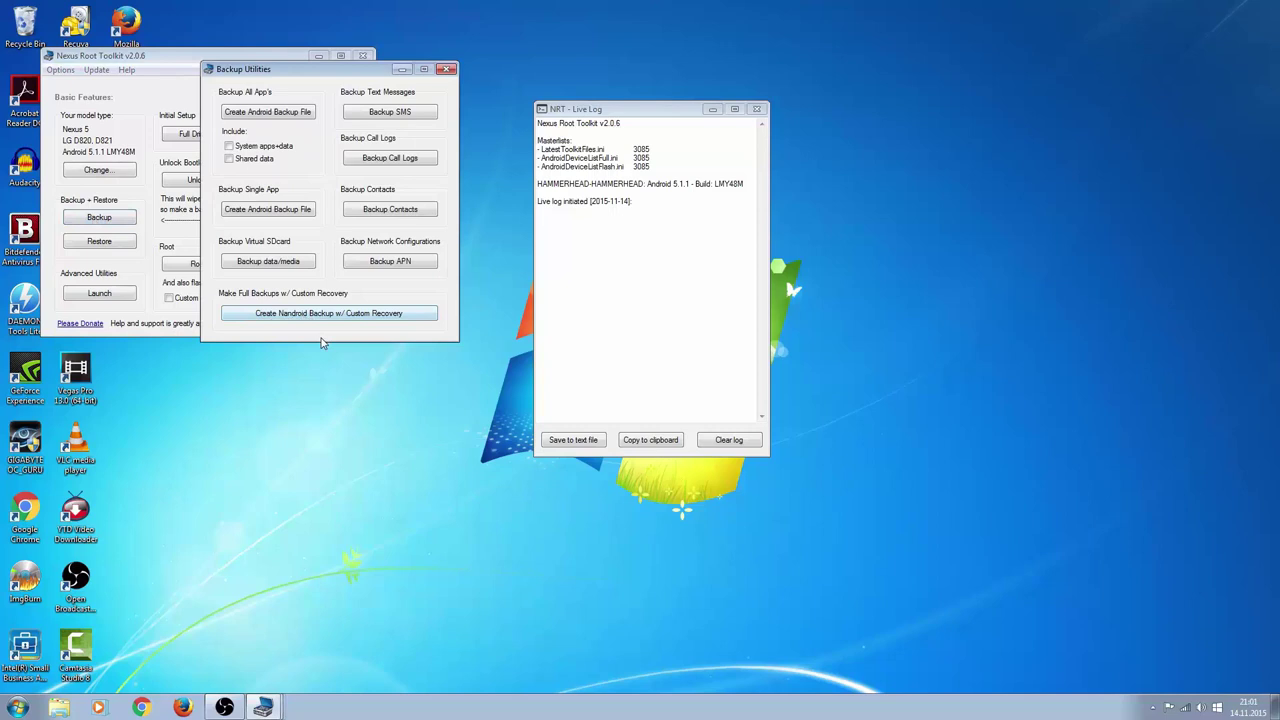
pyautogui.click(343, 316)
pyautogui.click(686, 443)
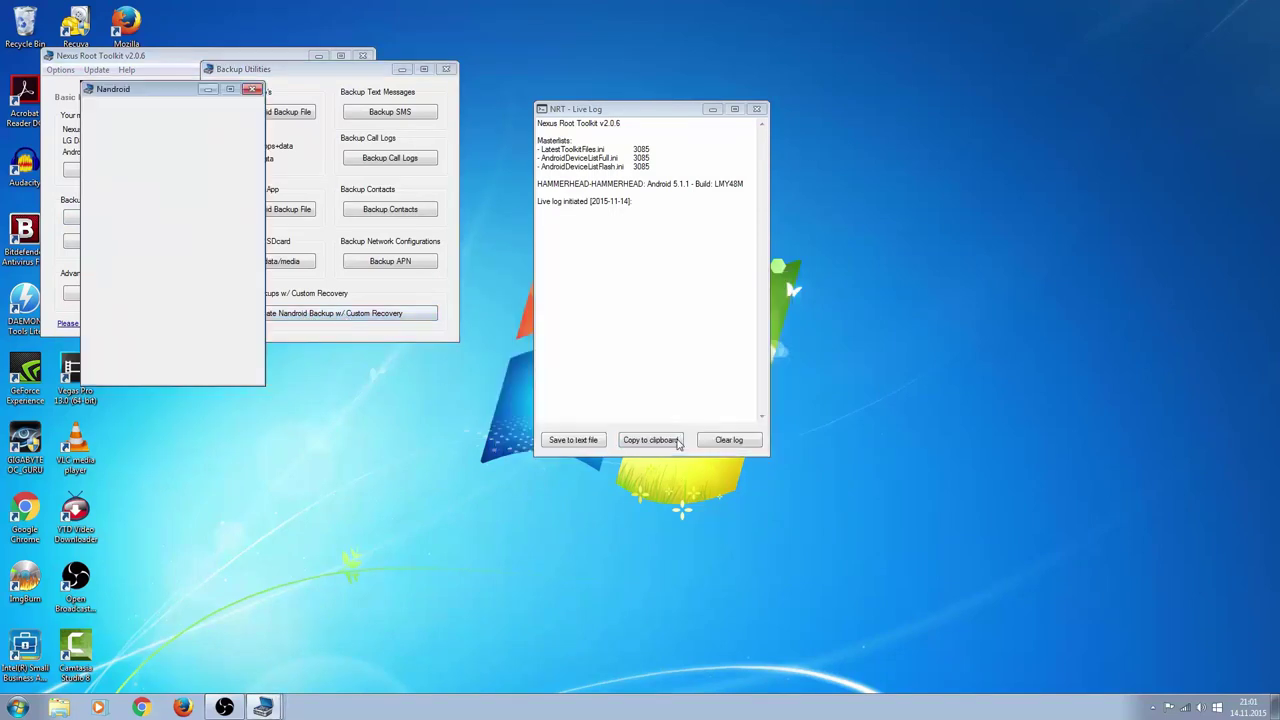
# Include System, Cache, Recovery and Boot partitions, confirm, then cancel and close the backup manager.
pyautogui.click(108, 160)
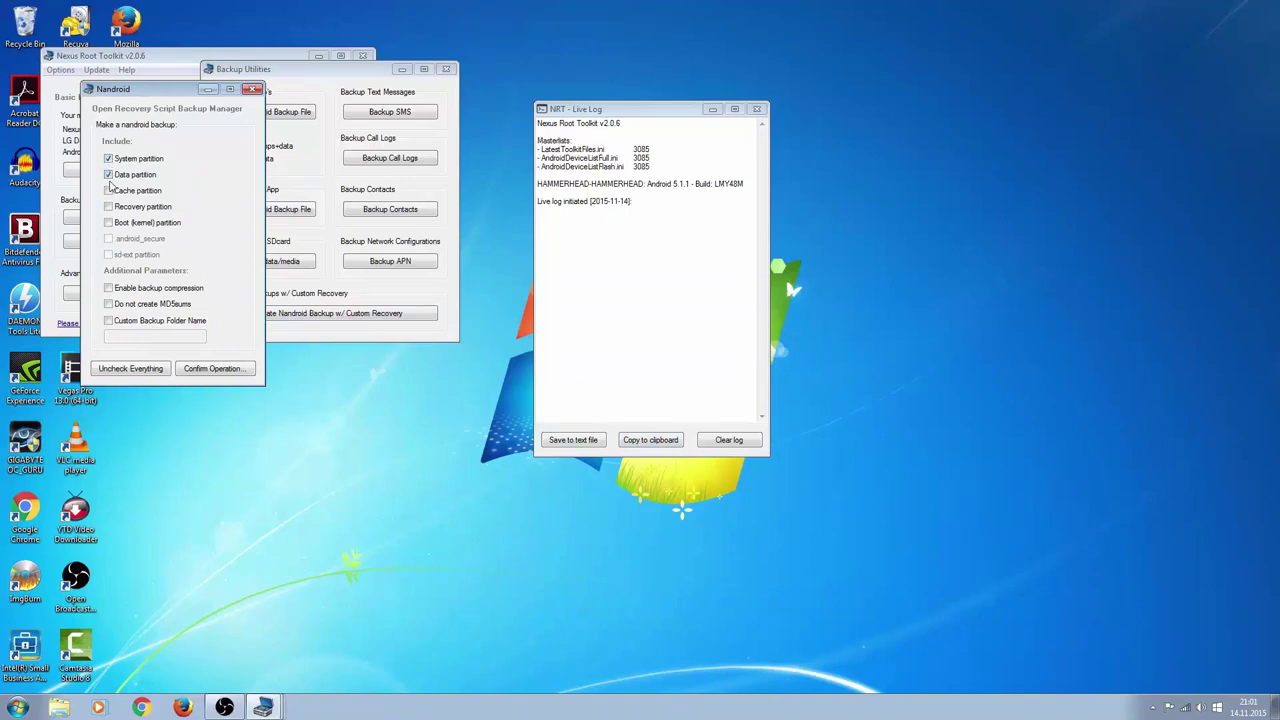
pyautogui.click(108, 190)
pyautogui.click(108, 222)
pyautogui.click(215, 370)
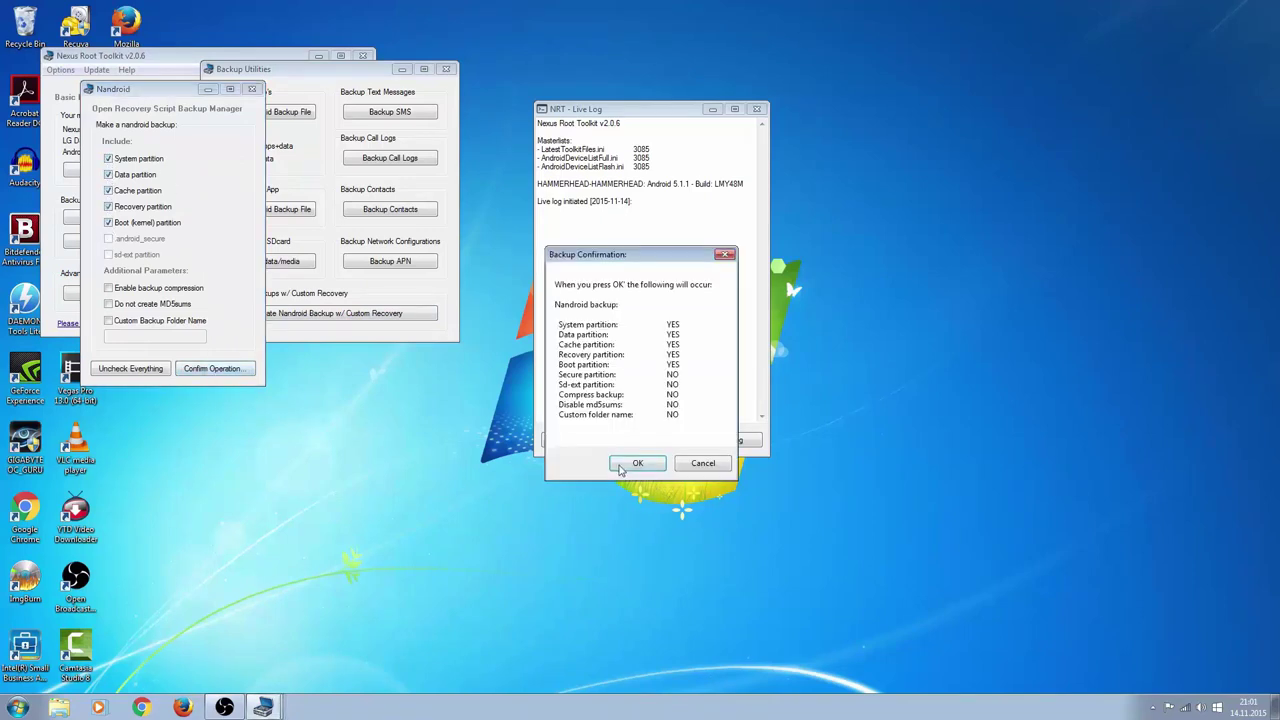
pyautogui.click(712, 468)
pyautogui.click(252, 89)
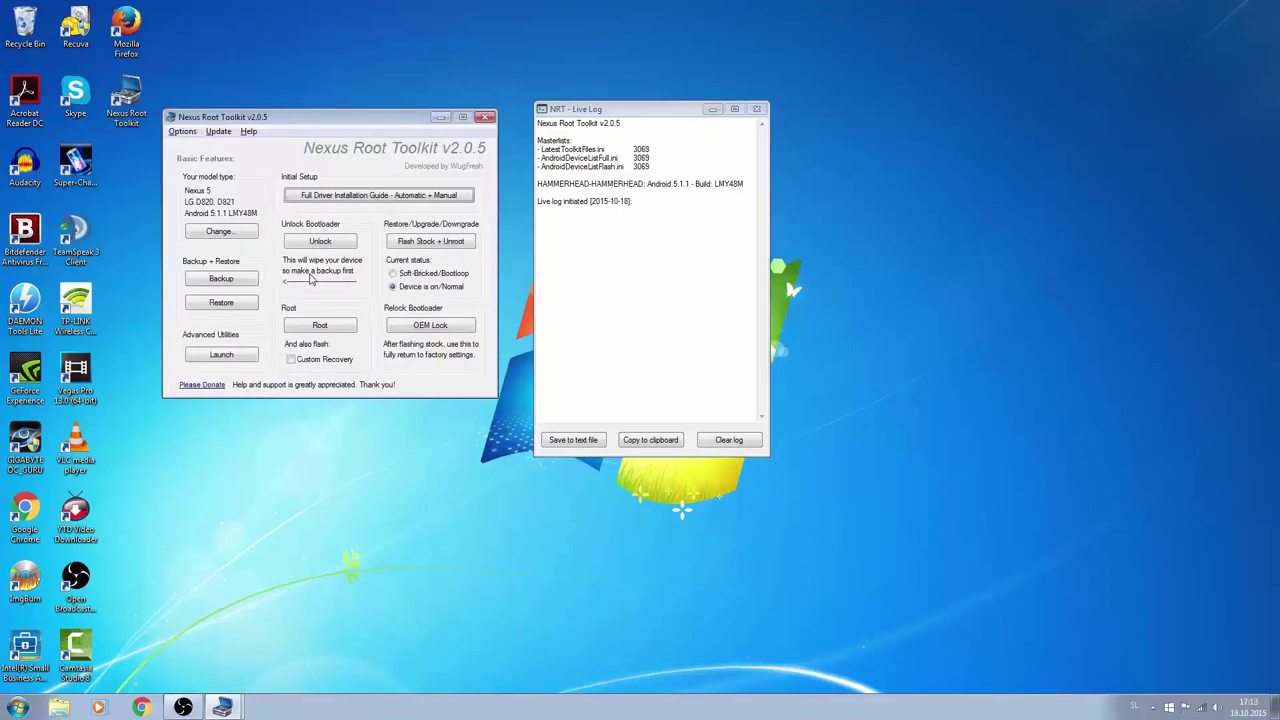
# Begin the bootloader unlock, accepting the wipe warning and the auto-reboot into bootloader.
pyautogui.click(322, 243)
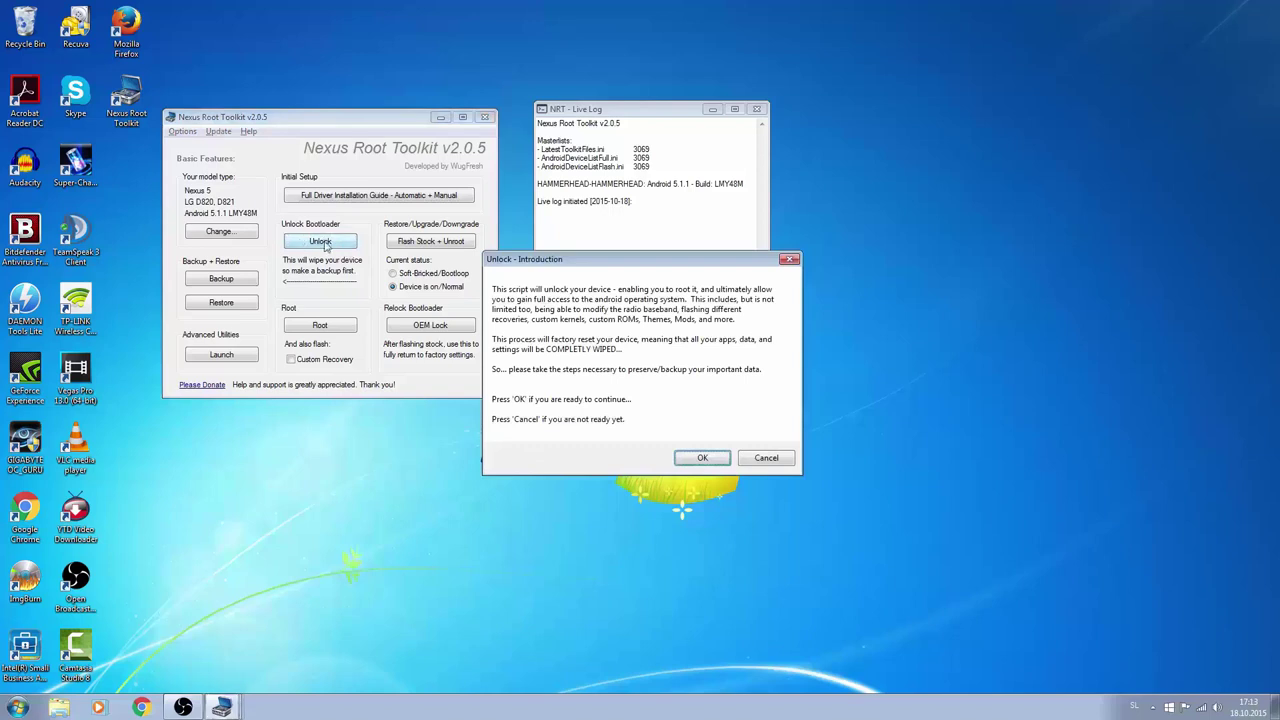
pyautogui.click(704, 460)
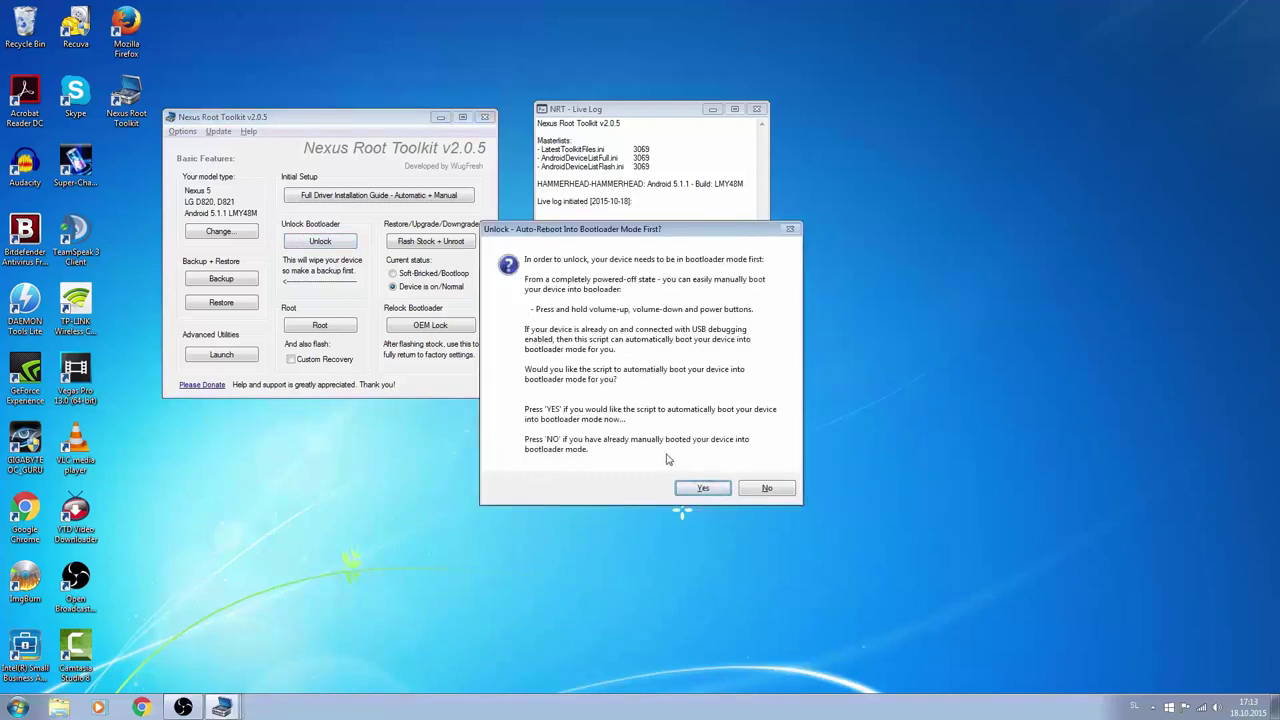
pyautogui.click(699, 487)
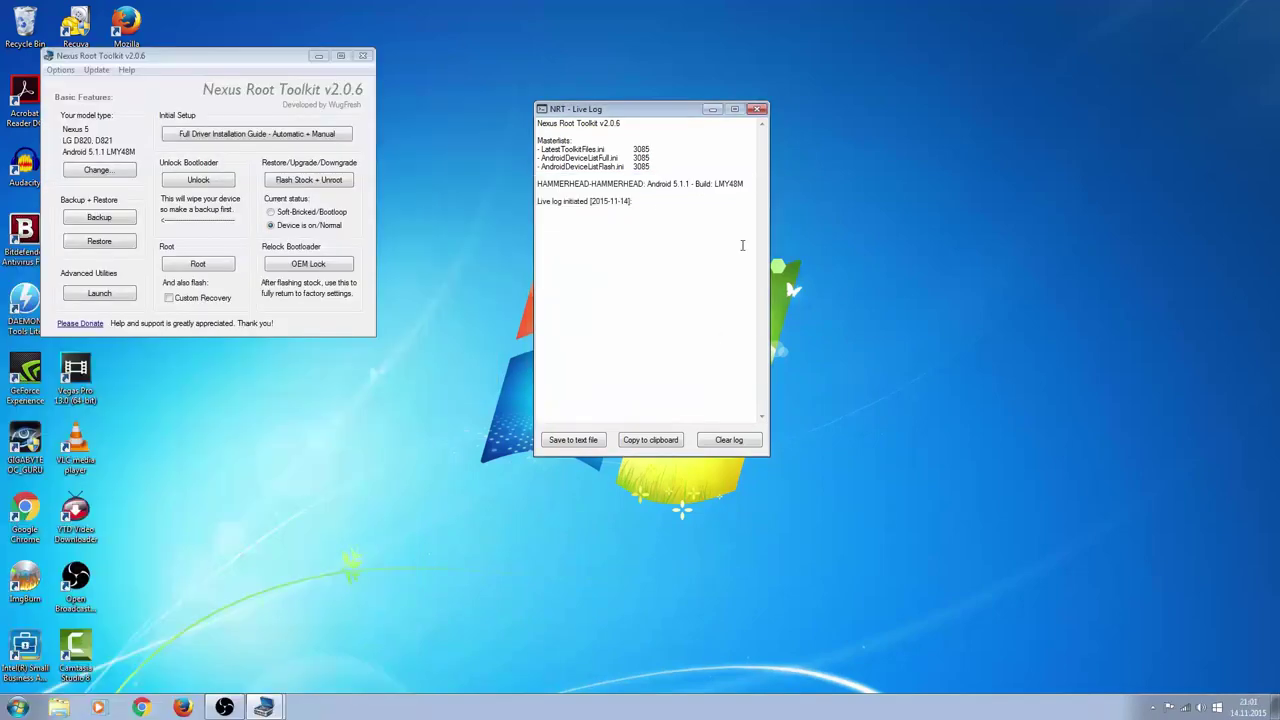
# Start the Flash Stock + Unroot procedure and accept the wipe warning.
pyautogui.click(333, 215)
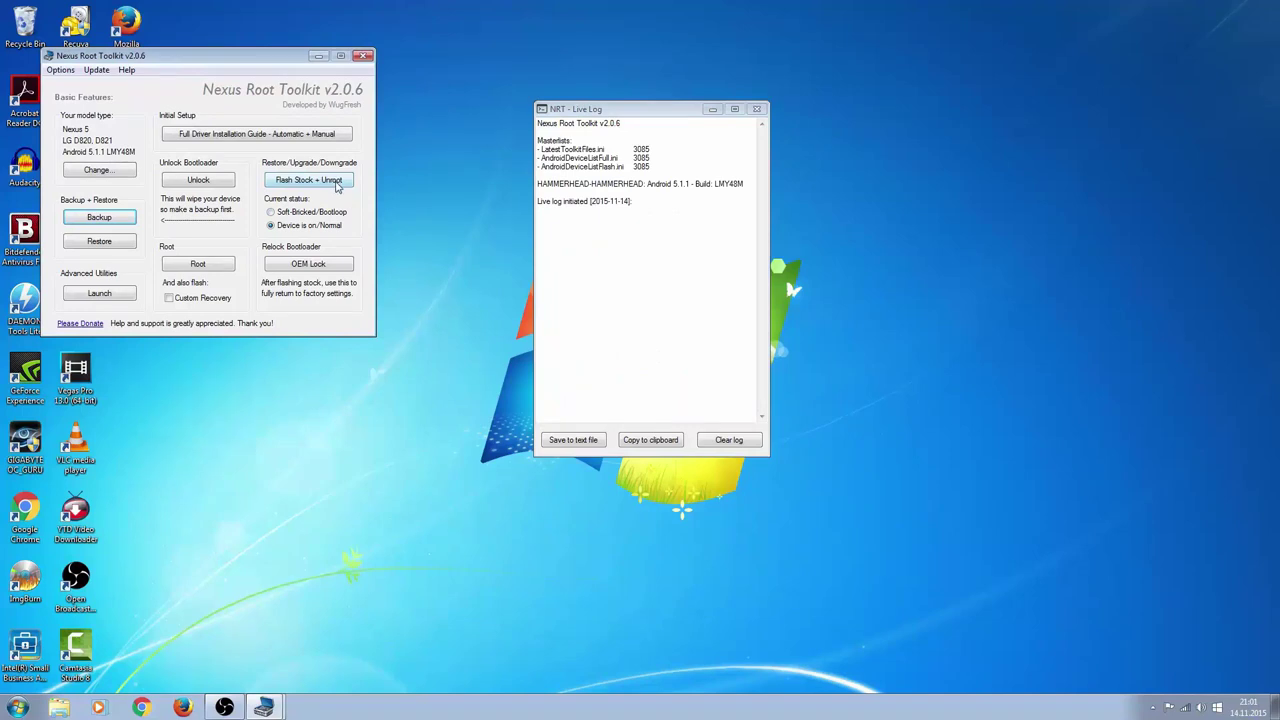
pyautogui.click(337, 184)
pyautogui.click(313, 185)
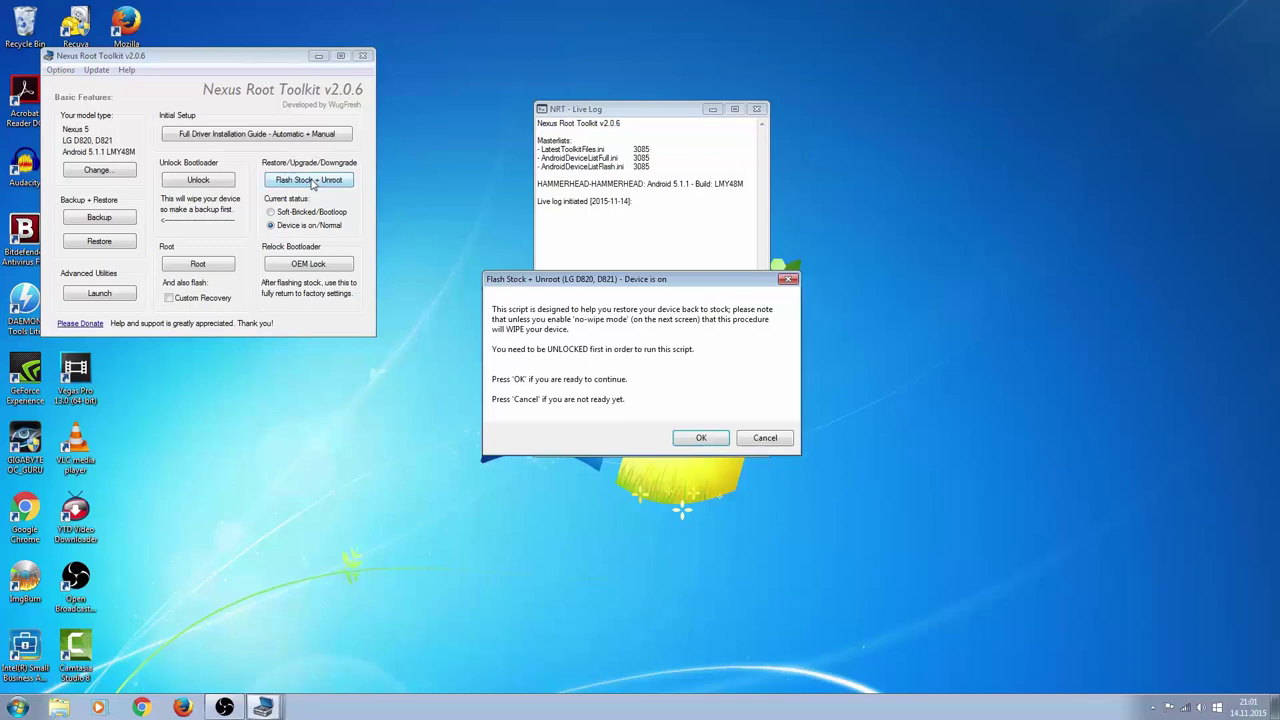
pyautogui.click(712, 440)
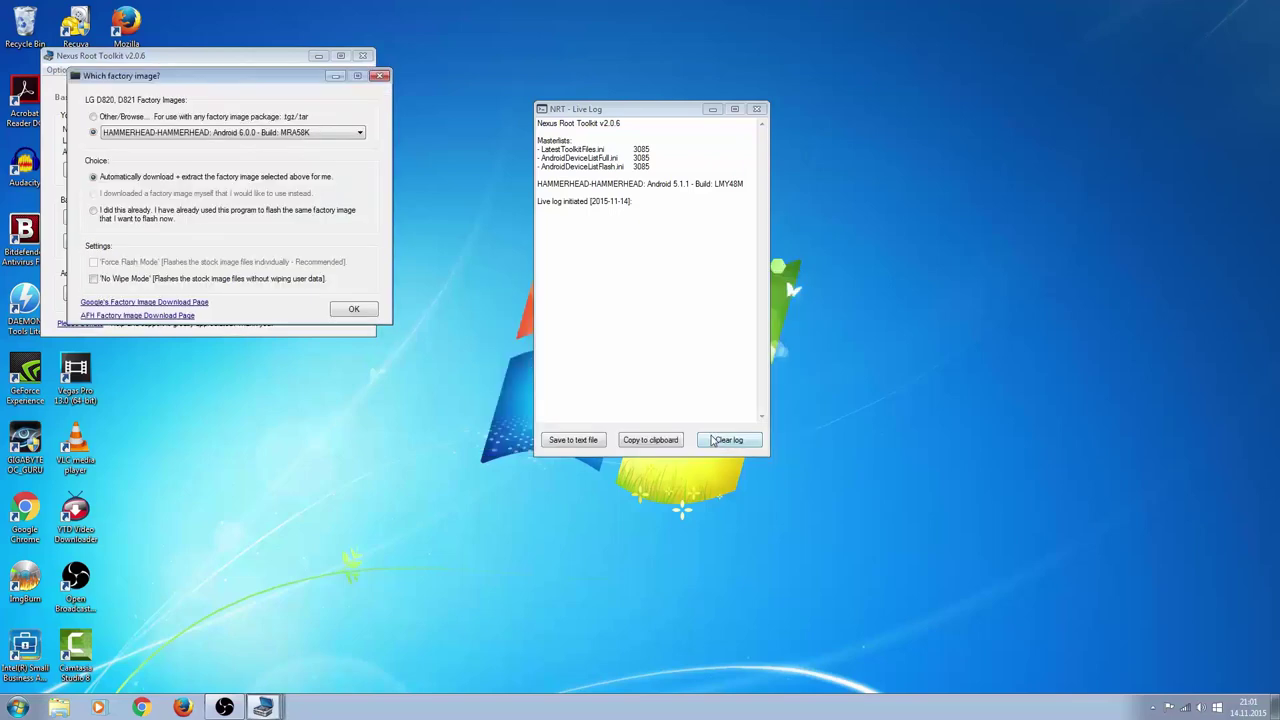
# Choose the Android 5.0.0 LRX21O factory image and start downloading it.
pyautogui.click(208, 135)
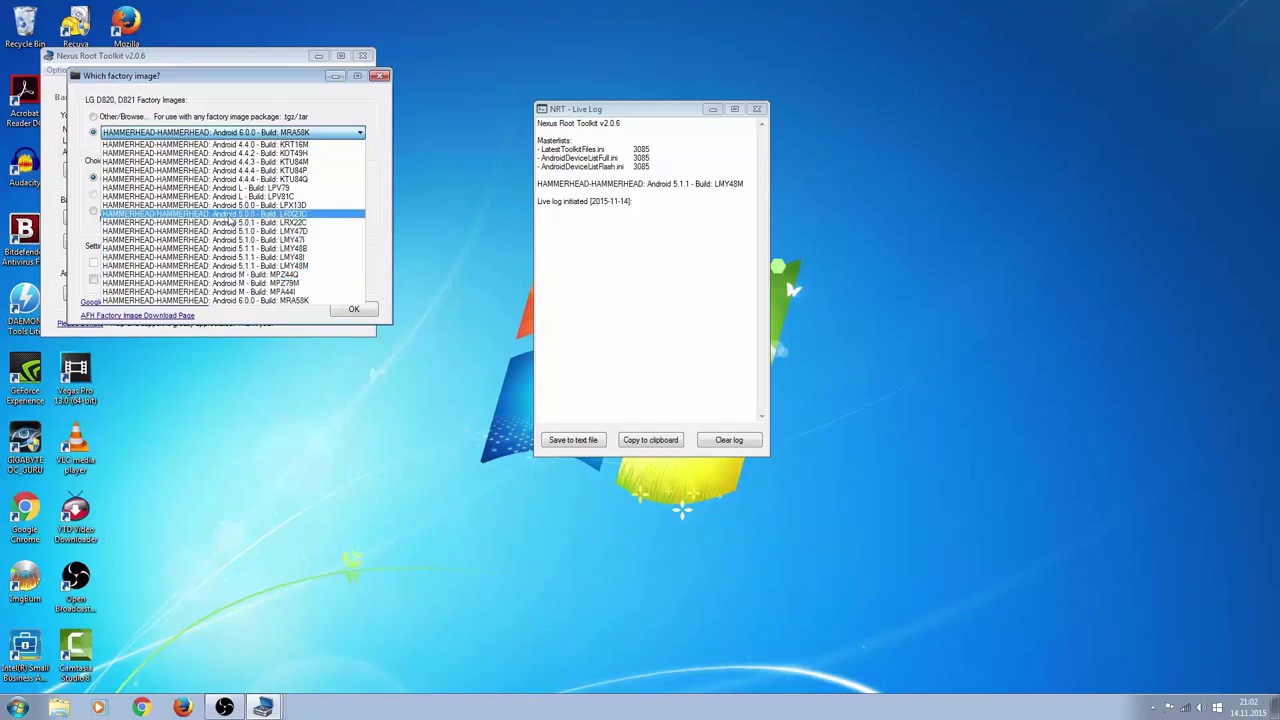
pyautogui.click(229, 216)
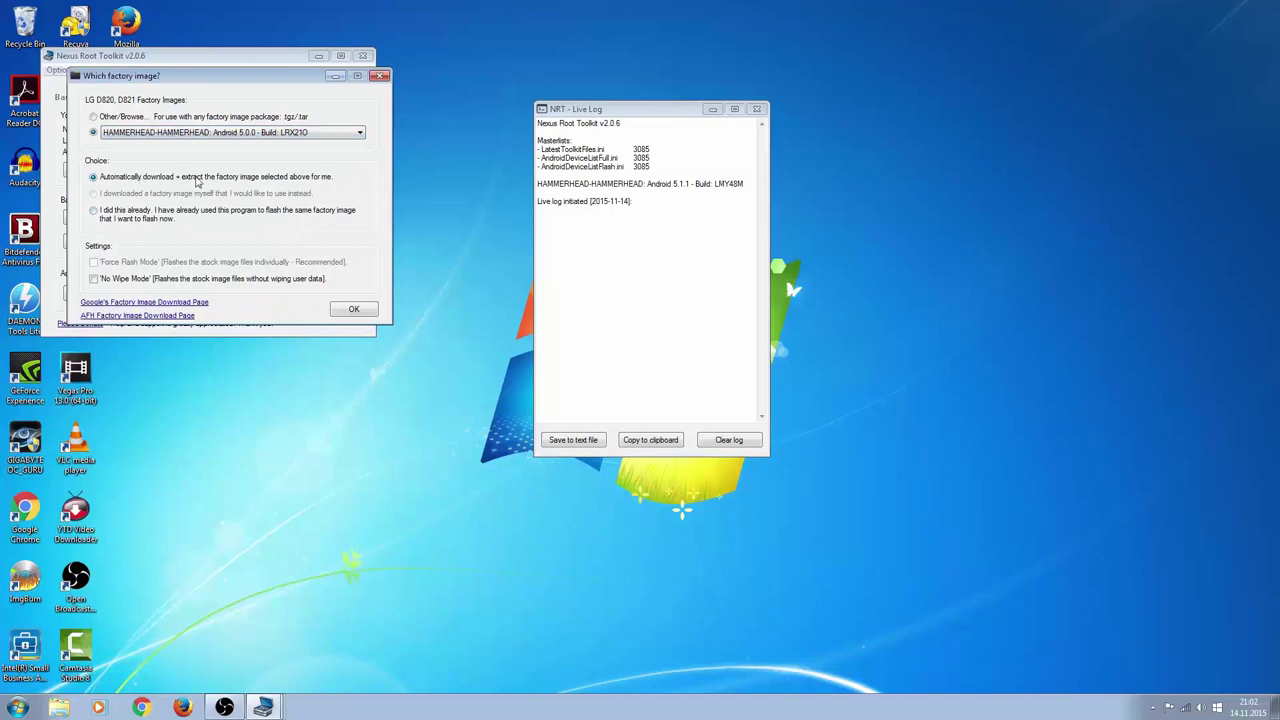
pyautogui.click(356, 310)
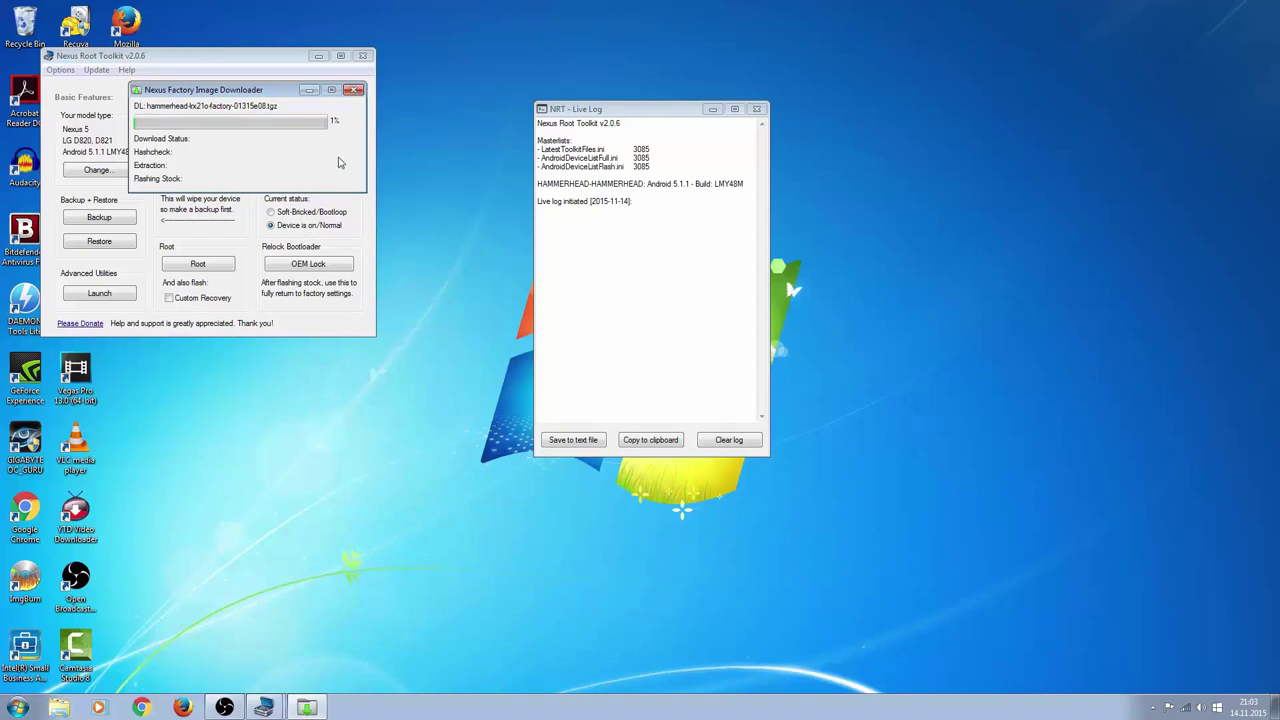
# Close the Nexus Factory Image Downloader to abort the download.
pyautogui.click(355, 91)
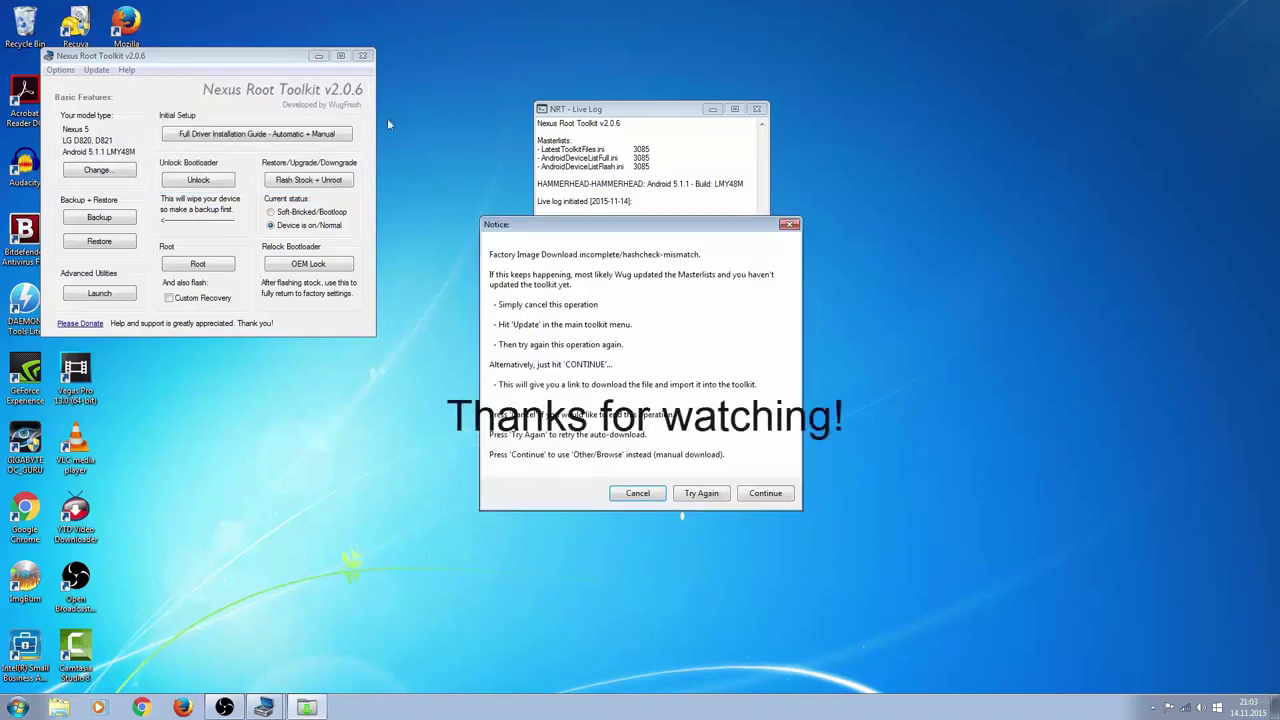